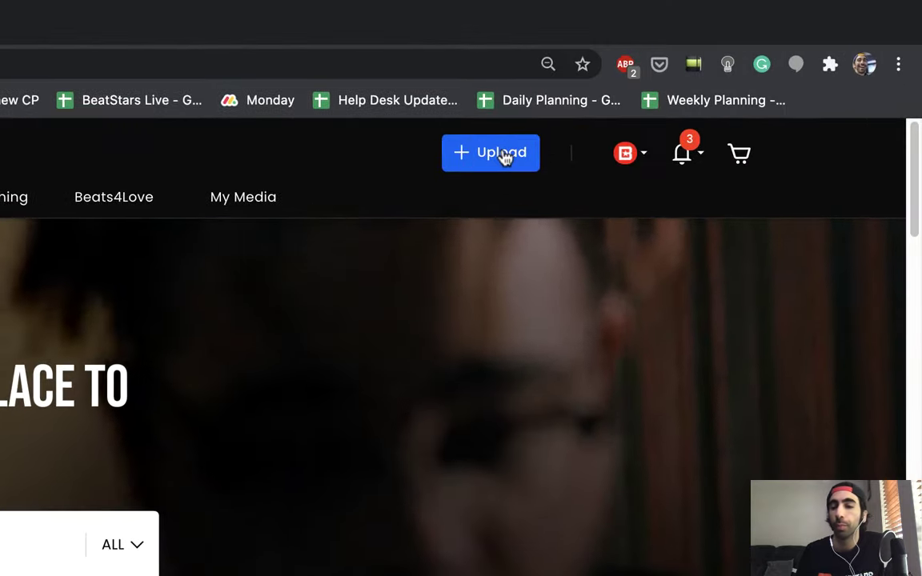
Upload b.png, testfile.wav and testzip.zip from the Purple-tagged files on the computer.
left_click(503, 158)
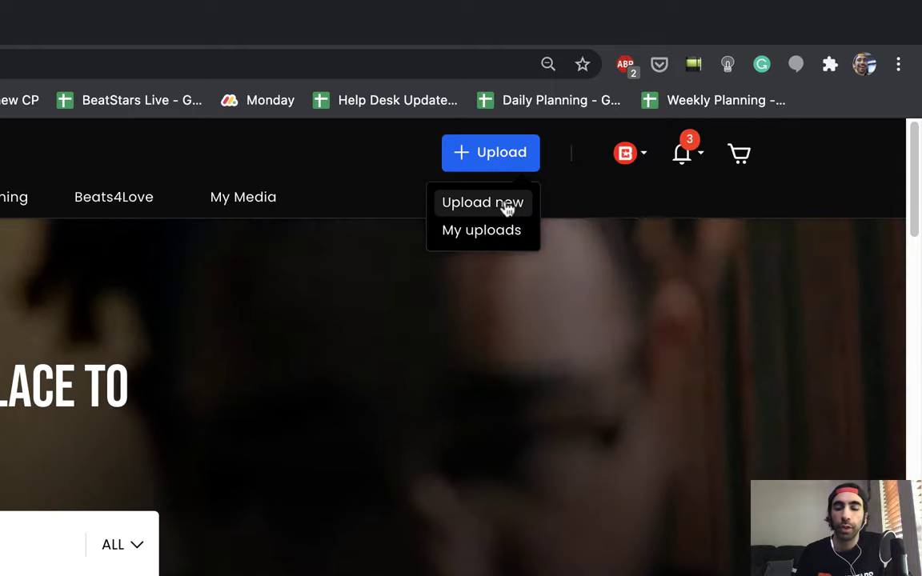
left_click(504, 205)
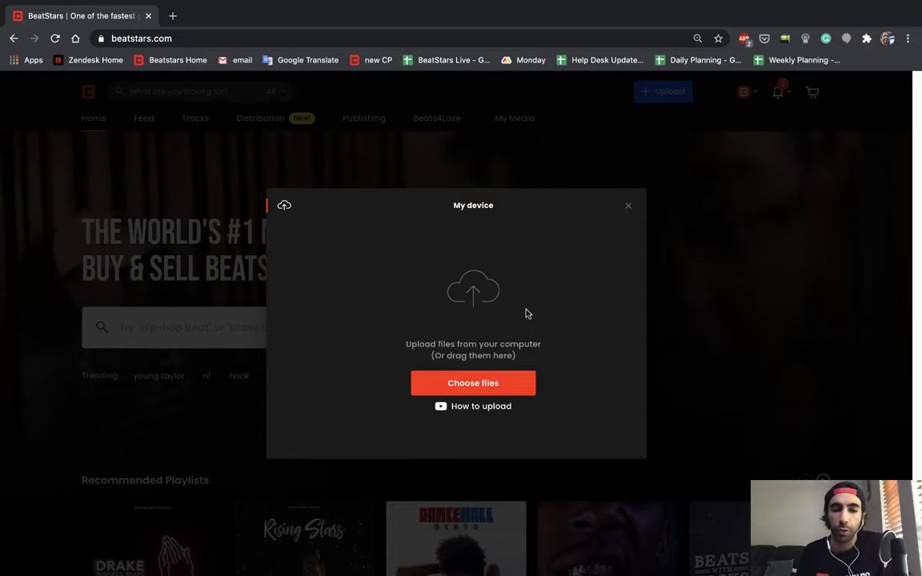
left_click(490, 384)
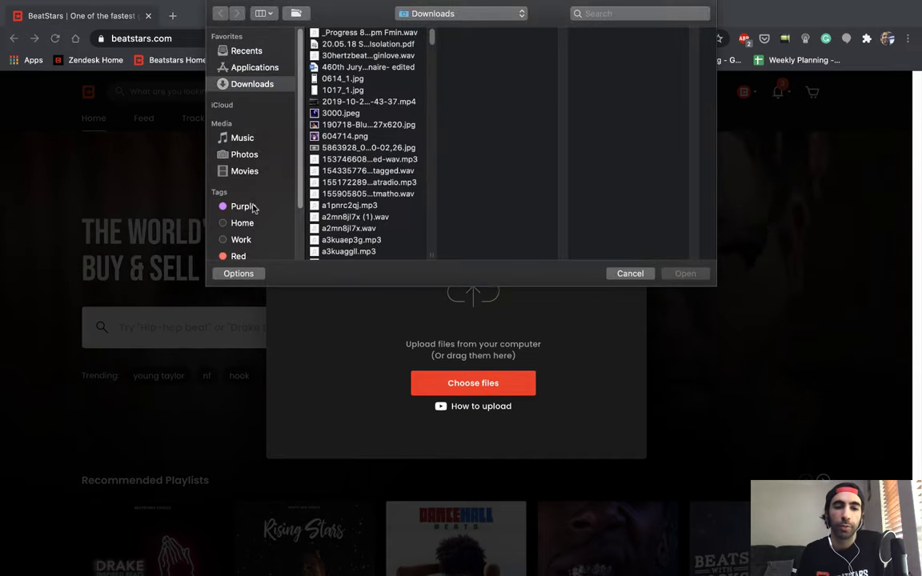
left_click(242, 207)
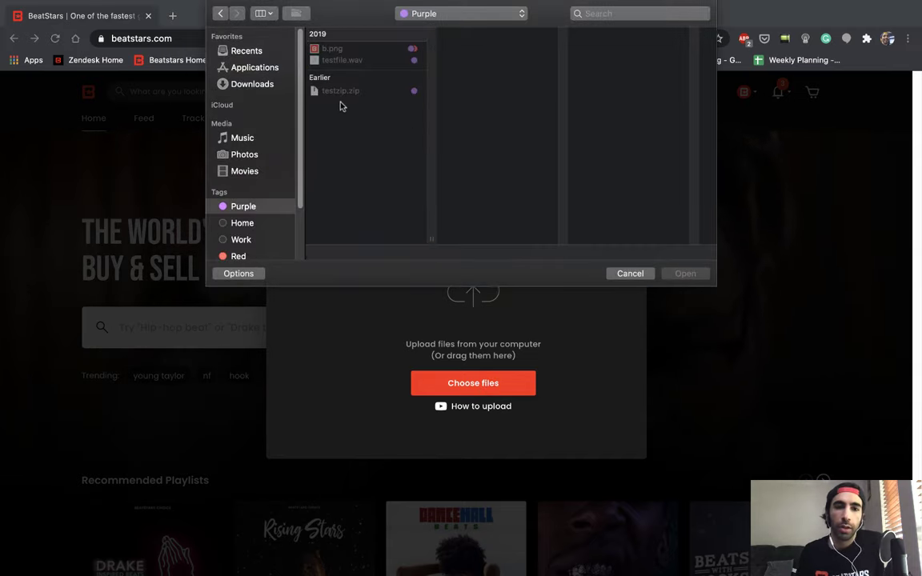
left_click(355, 51)
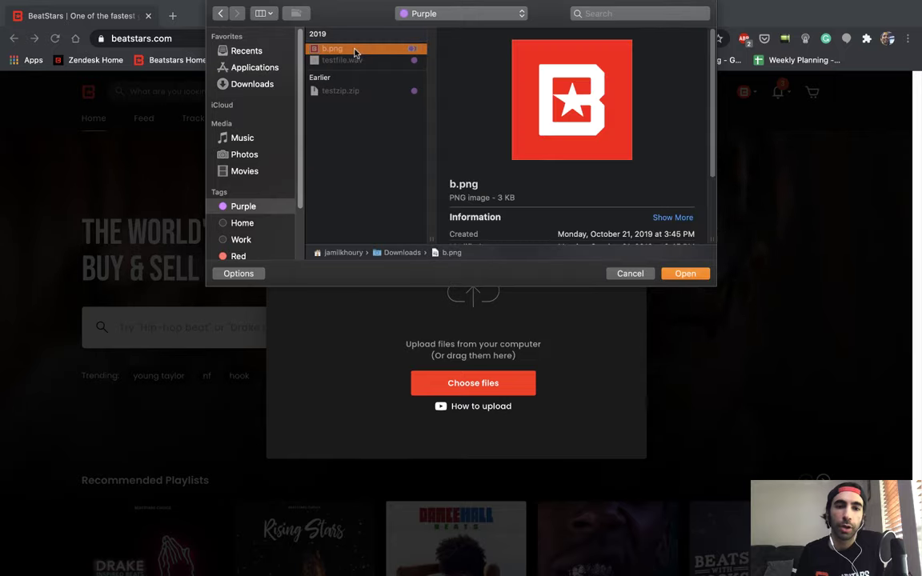
left_click(357, 61, "shift")
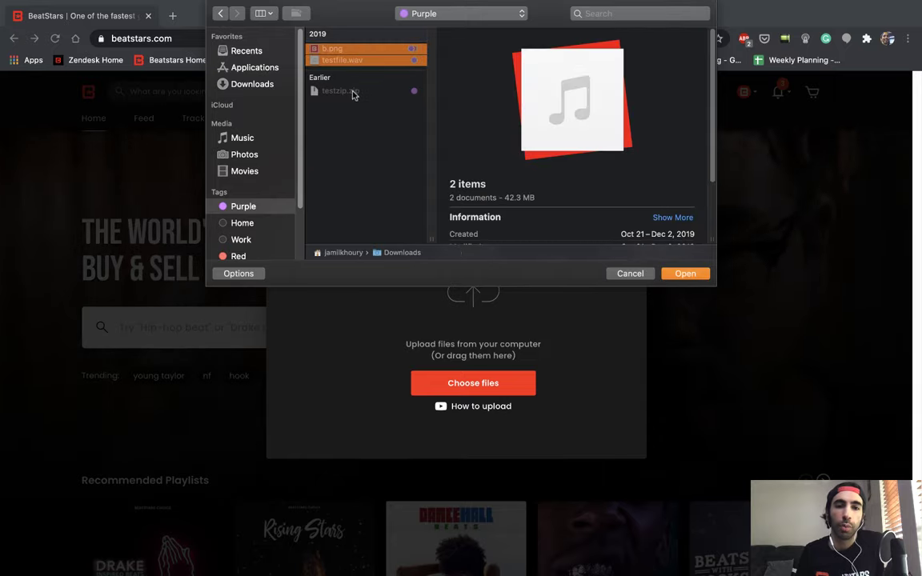
left_click(354, 91, "shift")
left_click(702, 274)
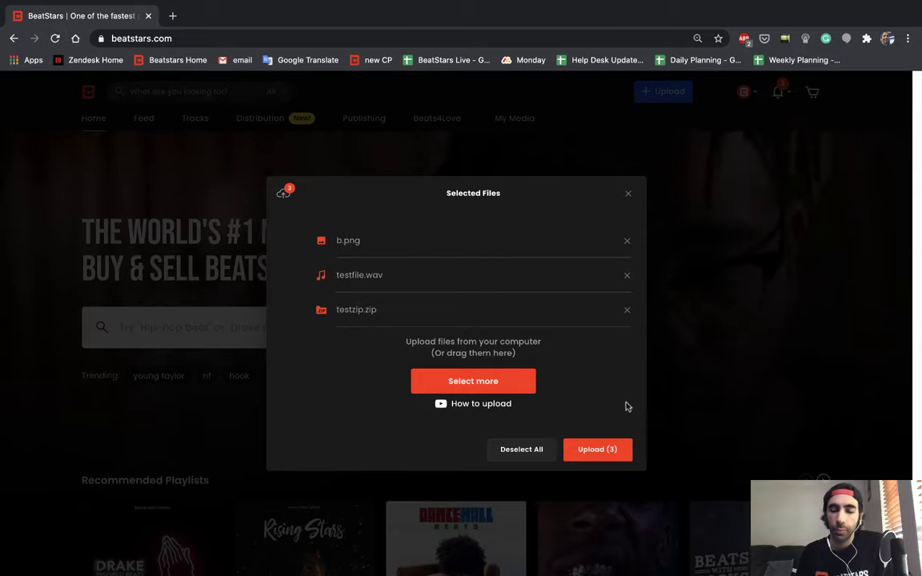
left_click(600, 450)
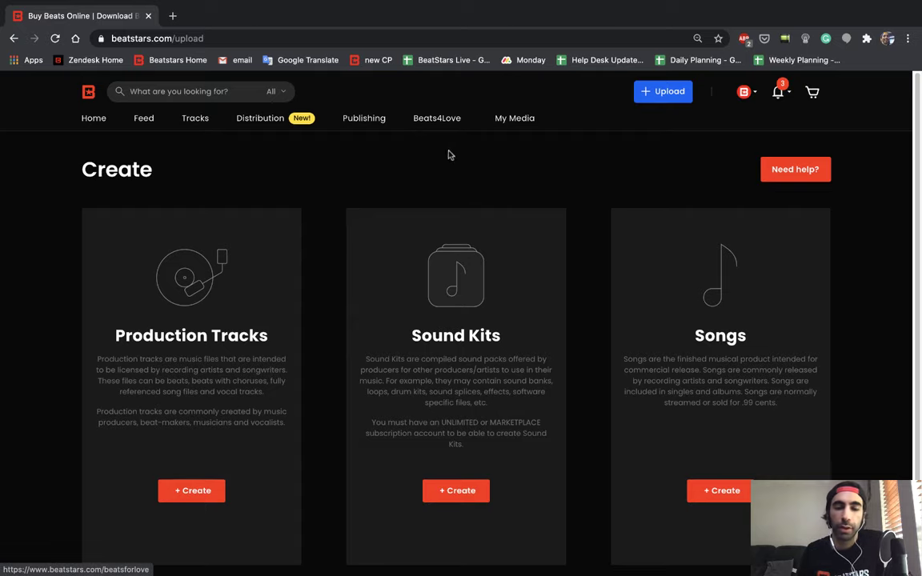
Scroll down to review the Production Tracks, Sound Kits and Songs create options.
scroll(350, 260, "down", 1)
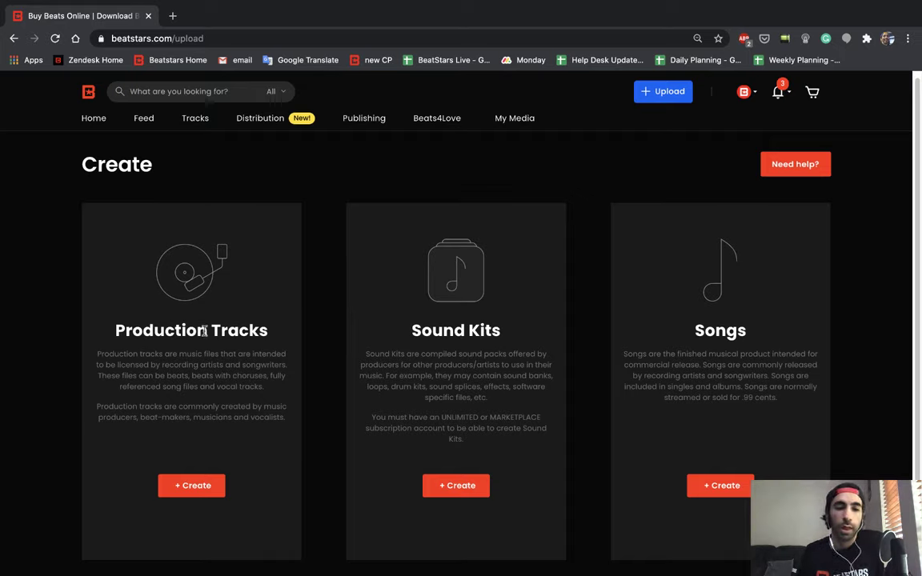
Create a new production track and attach testfile.wav as its un-tagged WAV download.
left_click(202, 485)
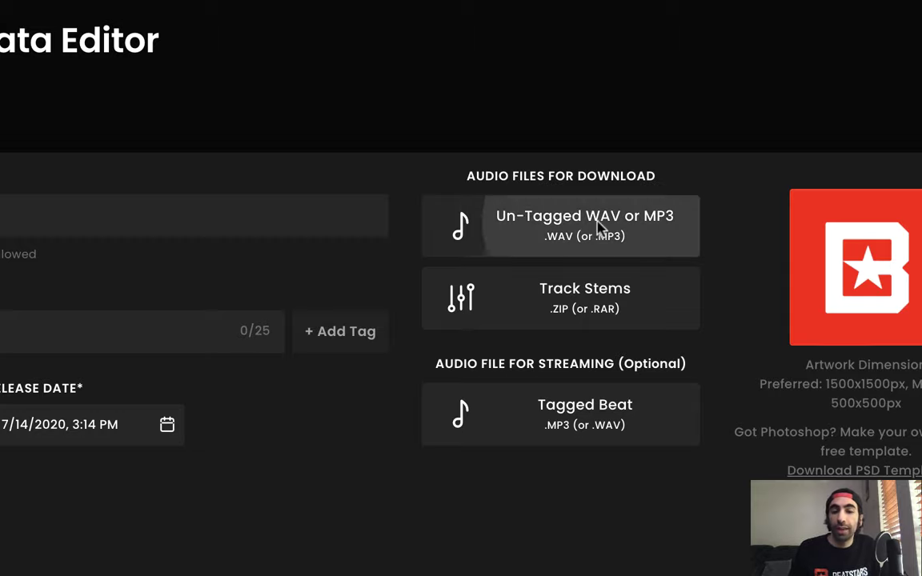
left_click(596, 231)
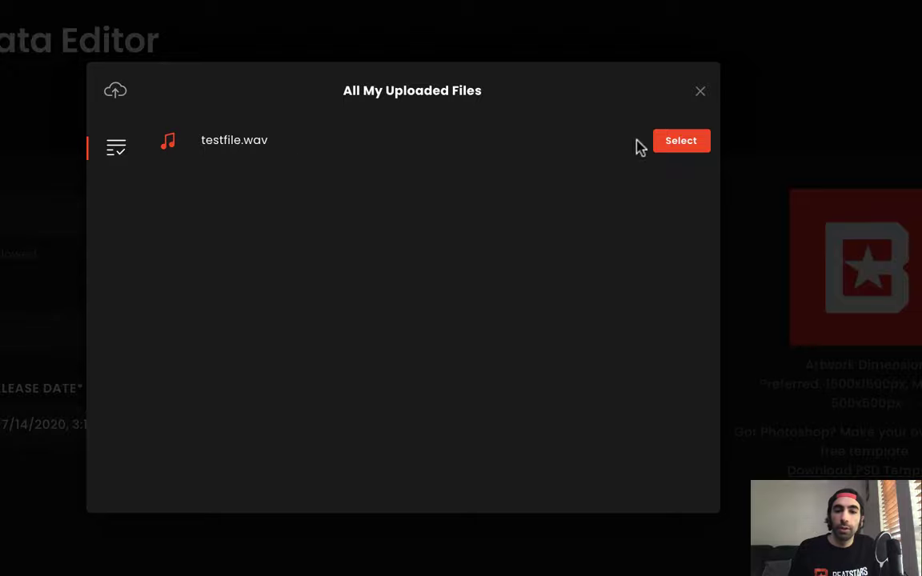
left_click(679, 143)
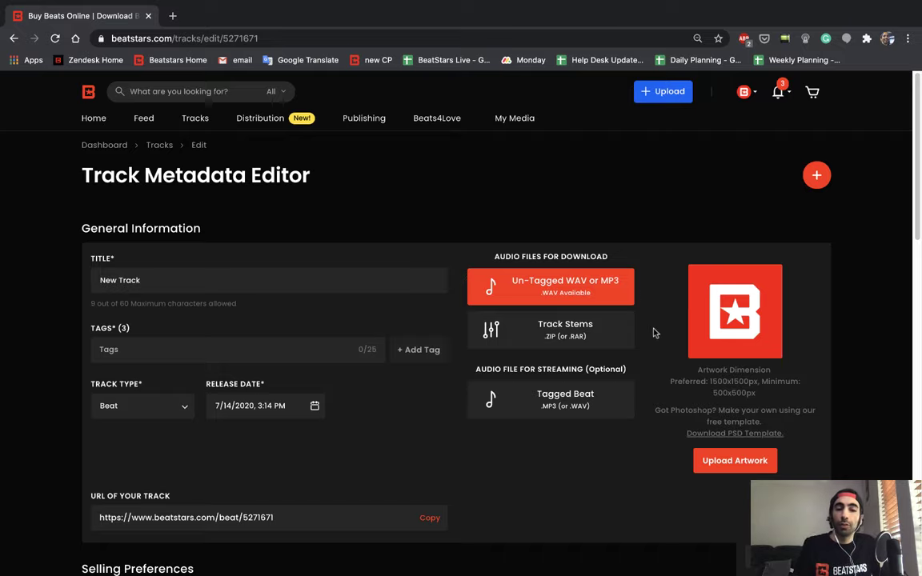
Link the already-uploaded testzip.zip as the track's stems file.
left_click(605, 331)
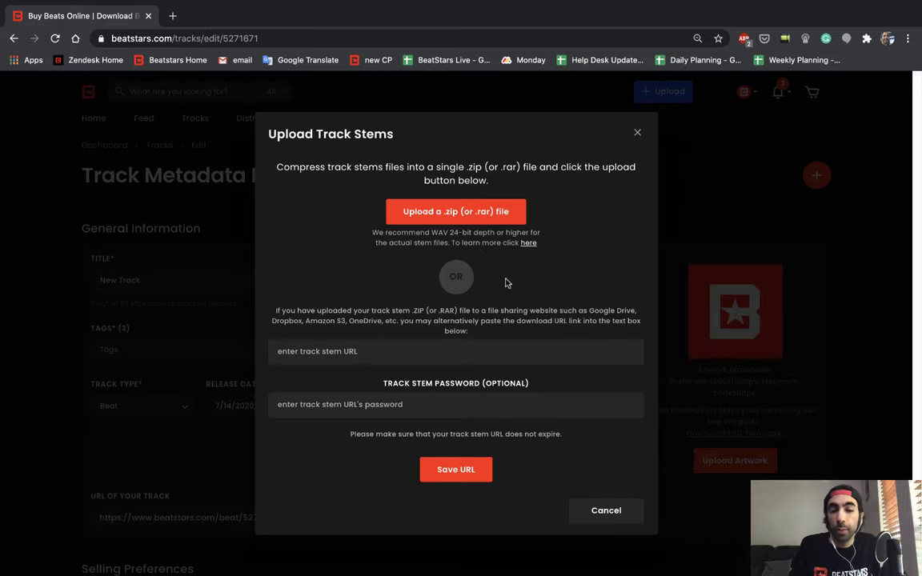
left_click(471, 218)
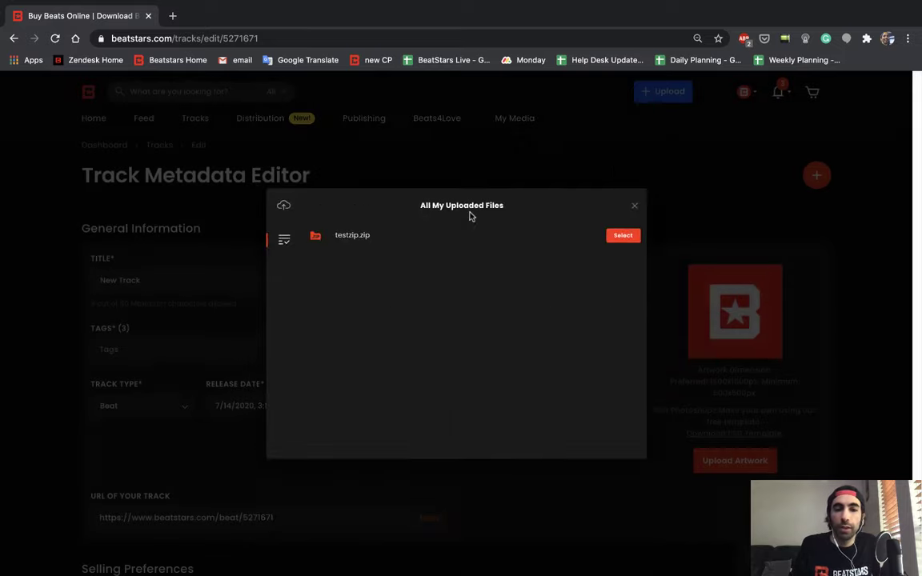
left_click(622, 236)
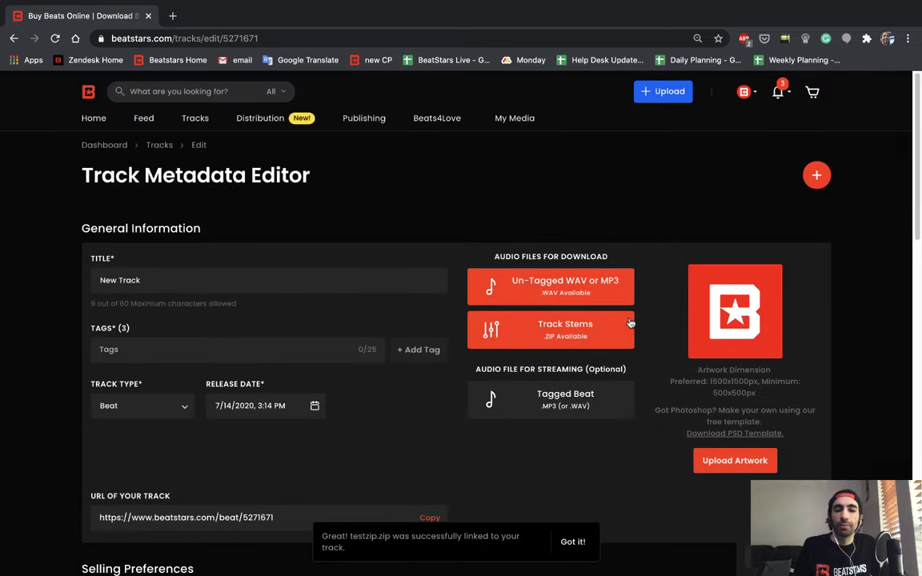
scroll(641, 452, "down", 1)
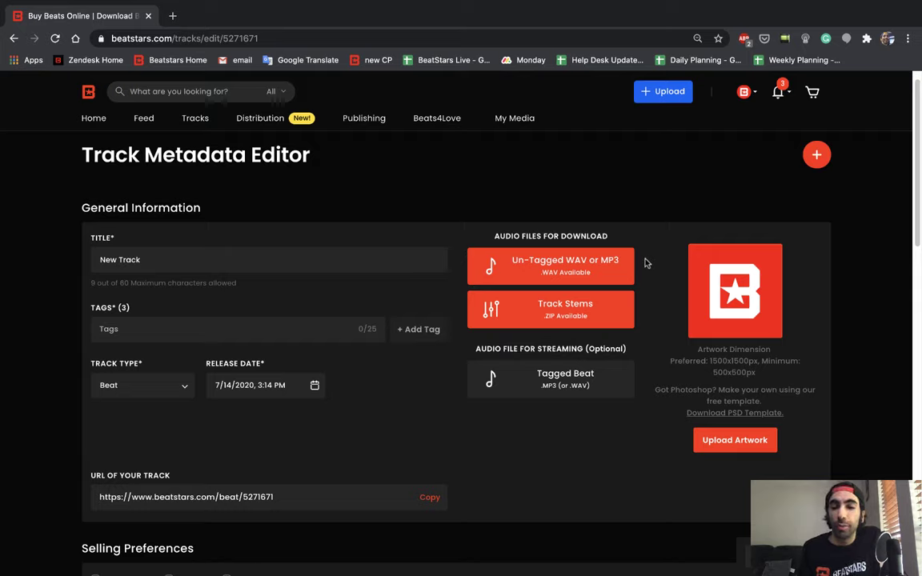
mouse_move(516, 124)
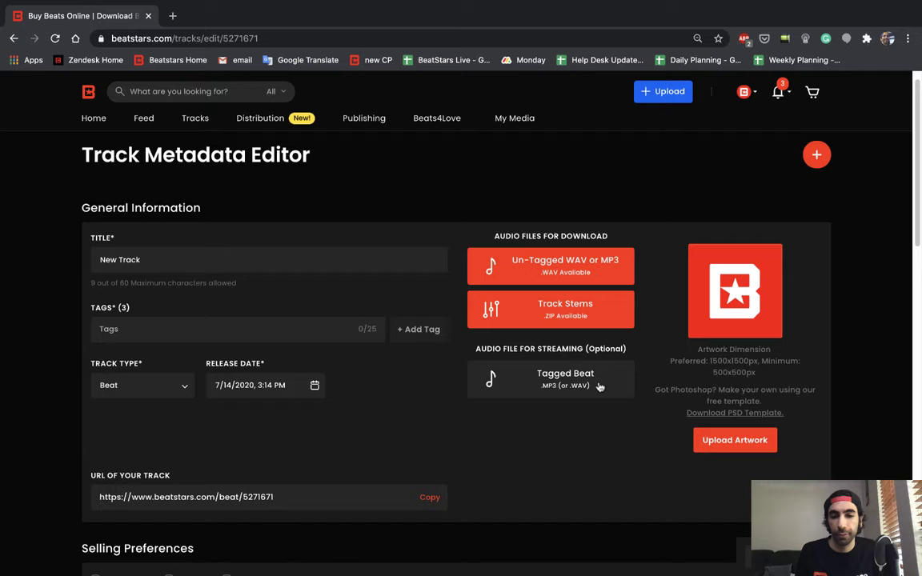
Replace the track title 'New Track' with 'Tutorial Track'.
scroll(652, 457, "down", 1)
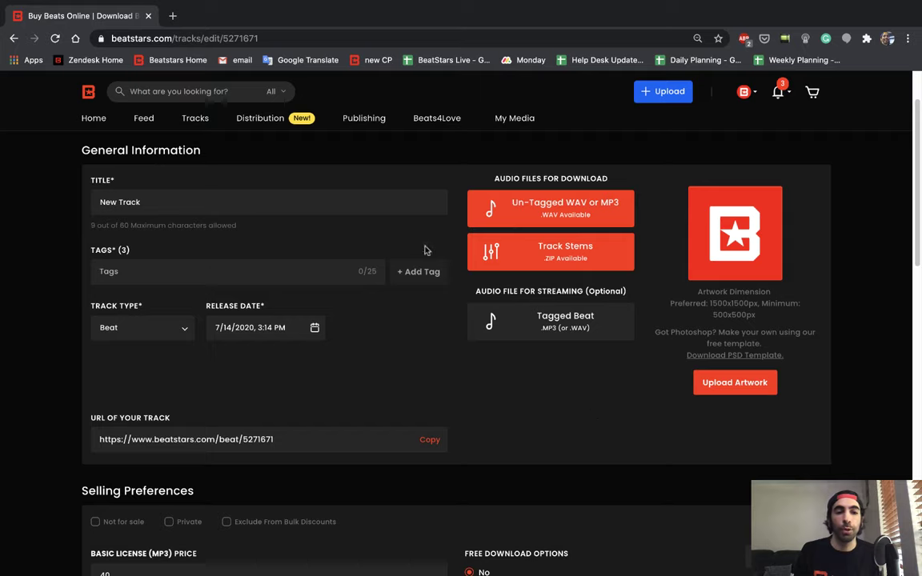
left_click(276, 199)
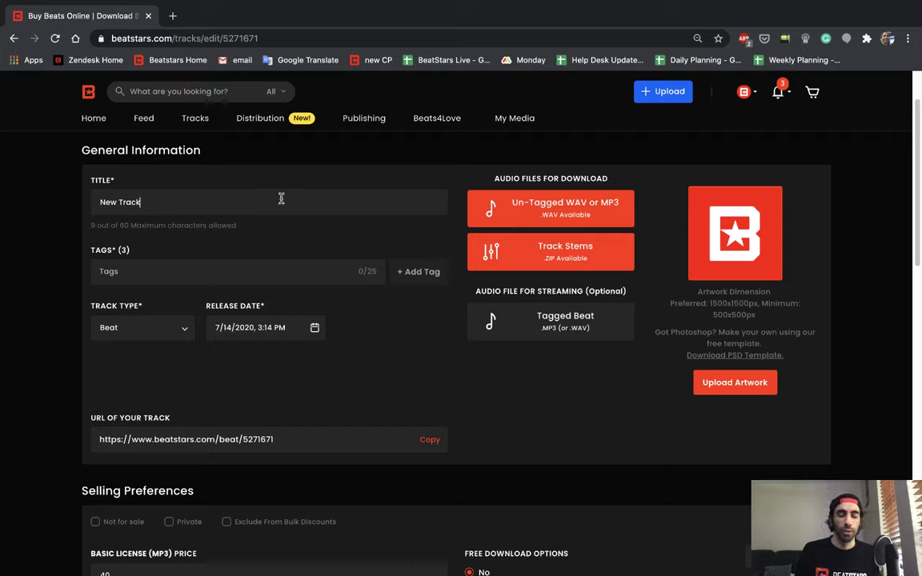
key("BackSpace")
key("BackSpace")
key("BackSpace")
key("BackSpace")
key("BackSpace")
key("BackSpace")
key("BackSpace")
key("BackSpace")
key("BackSpace")
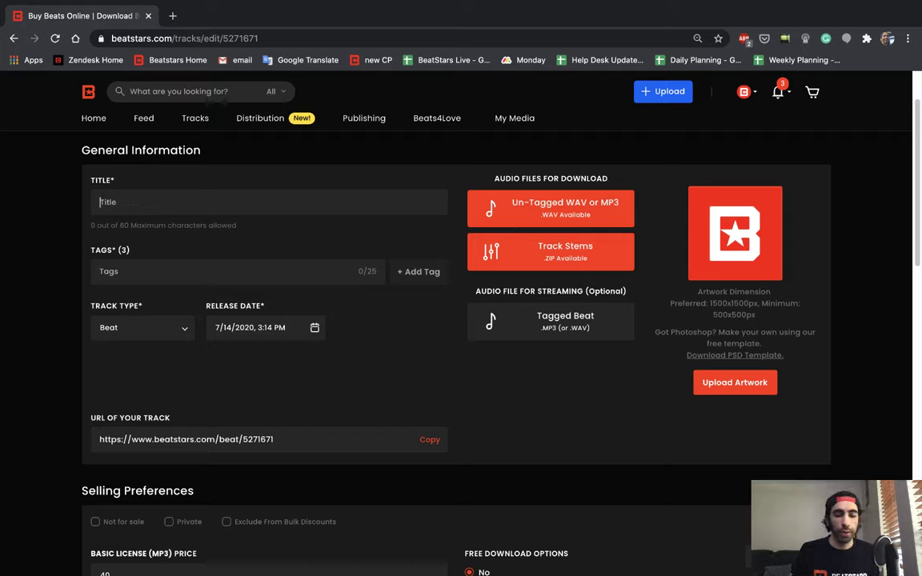
type("Tut")
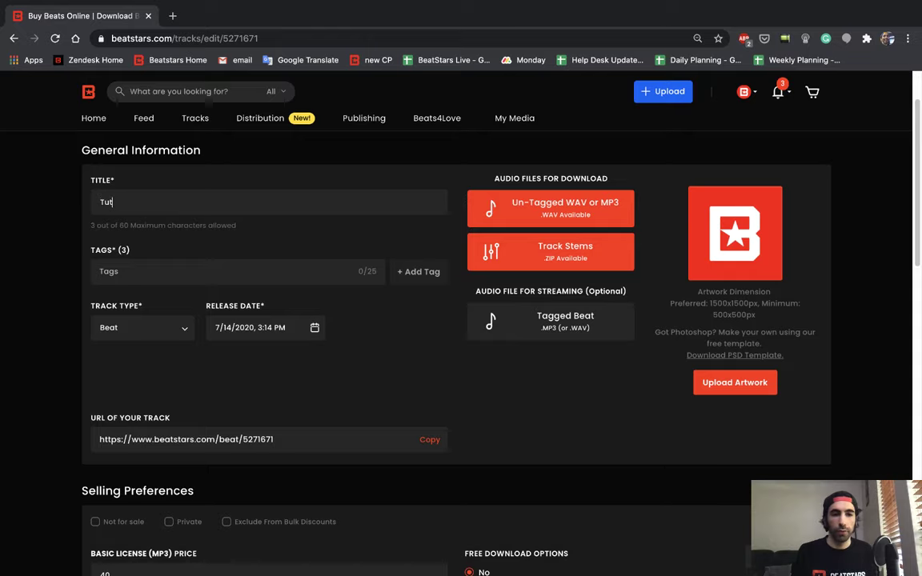
type("orial Trac")
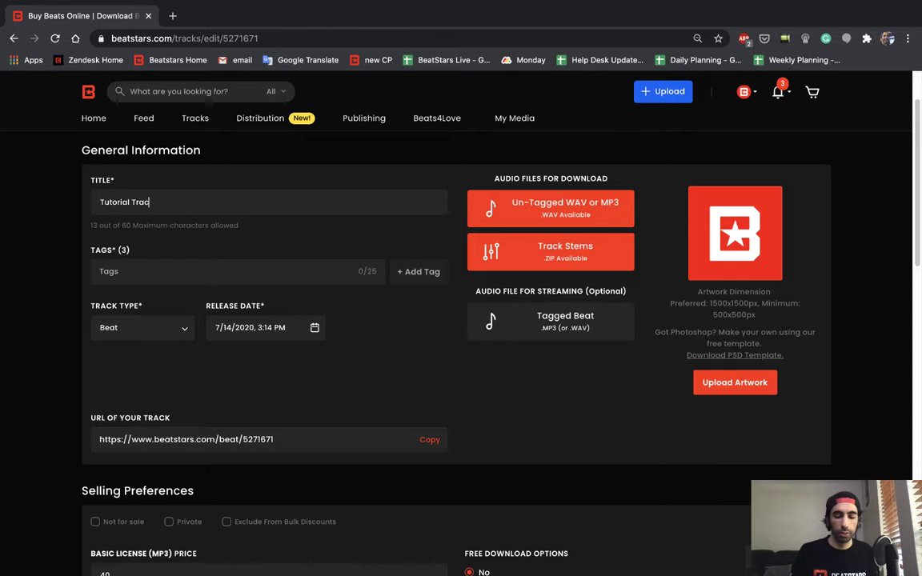
type("k")
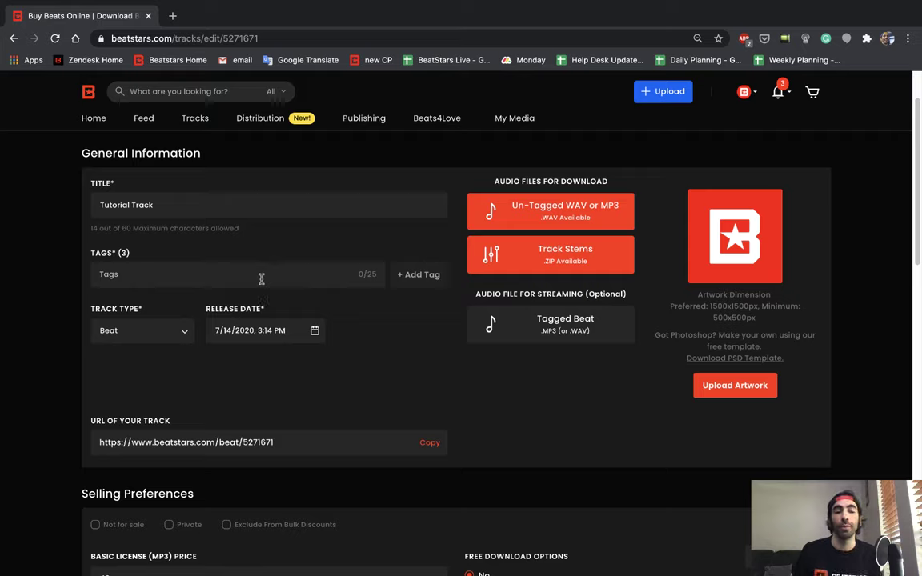
Add the tags Frank Ocean, Lofi and Pop to the track.
left_click(259, 280)
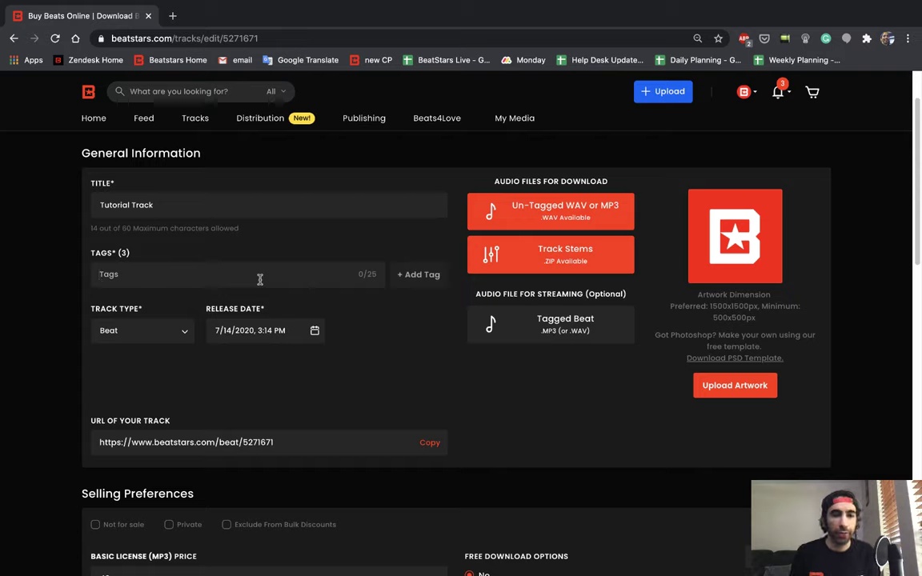
type("Fr")
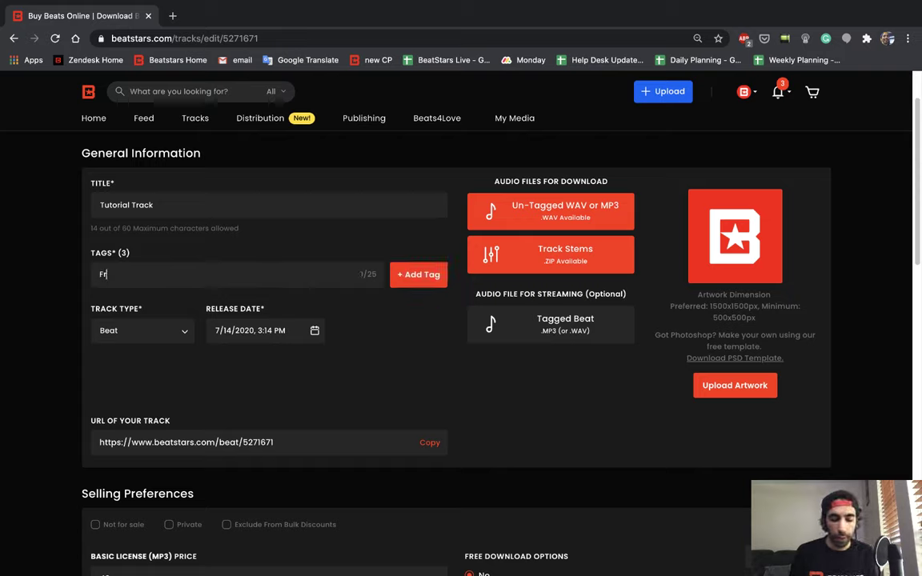
type("ank Ocean")
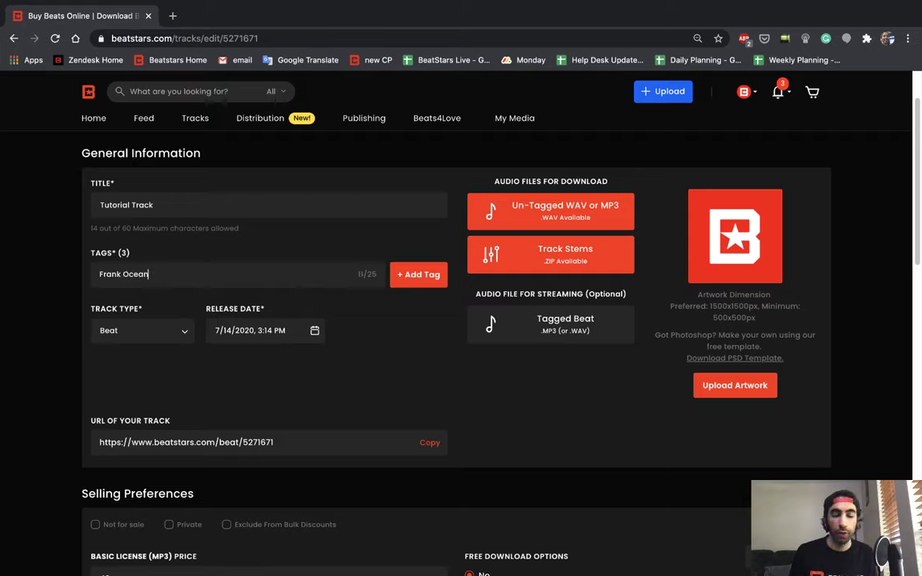
key("Return")
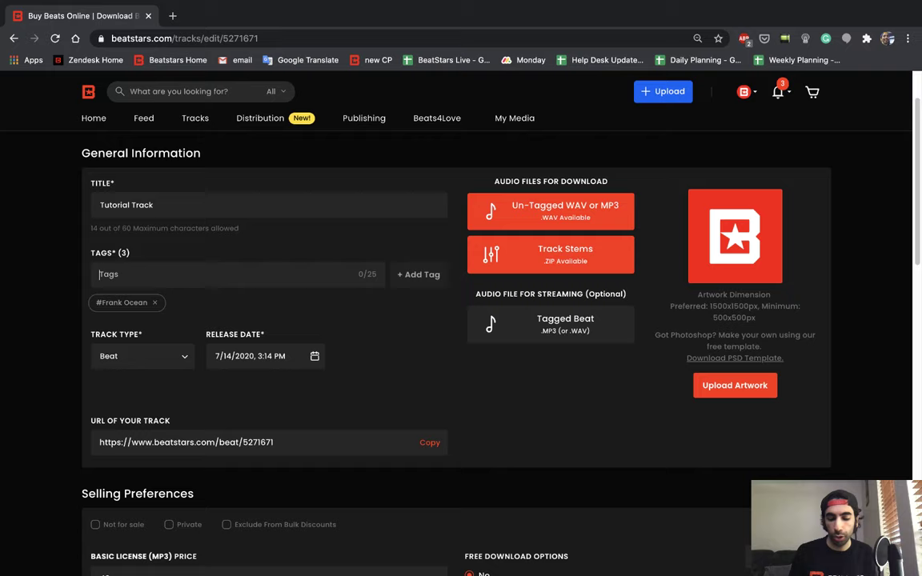
type("Lo")
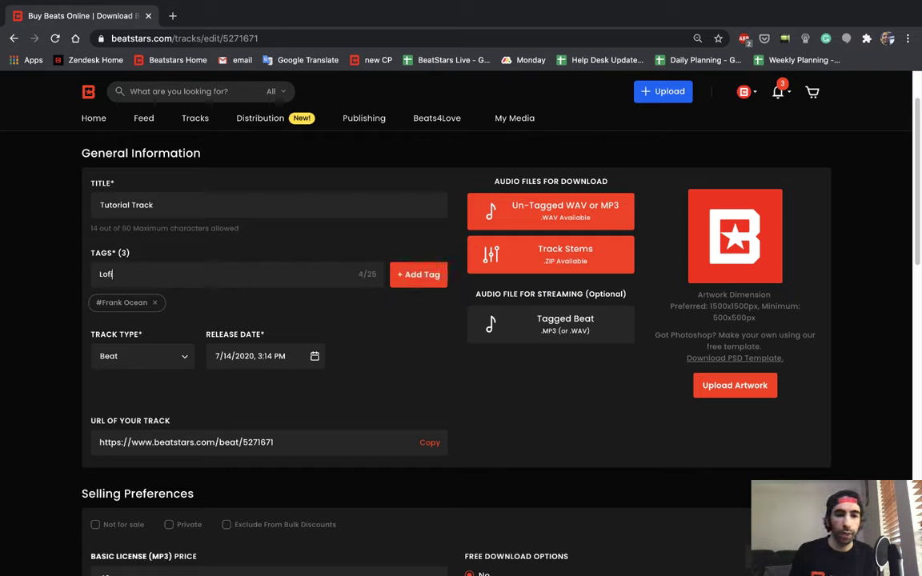
type("fi")
key("Return")
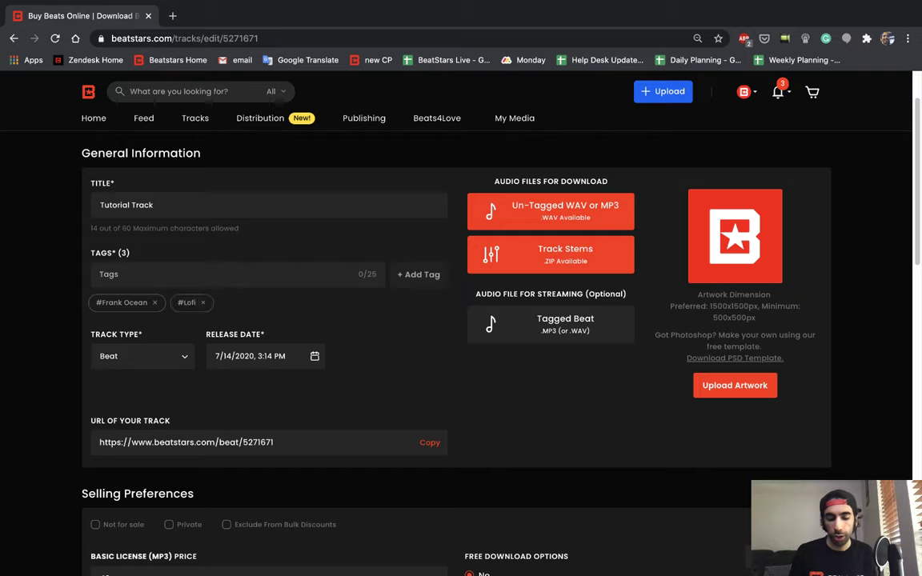
type("Pop")
key("Return")
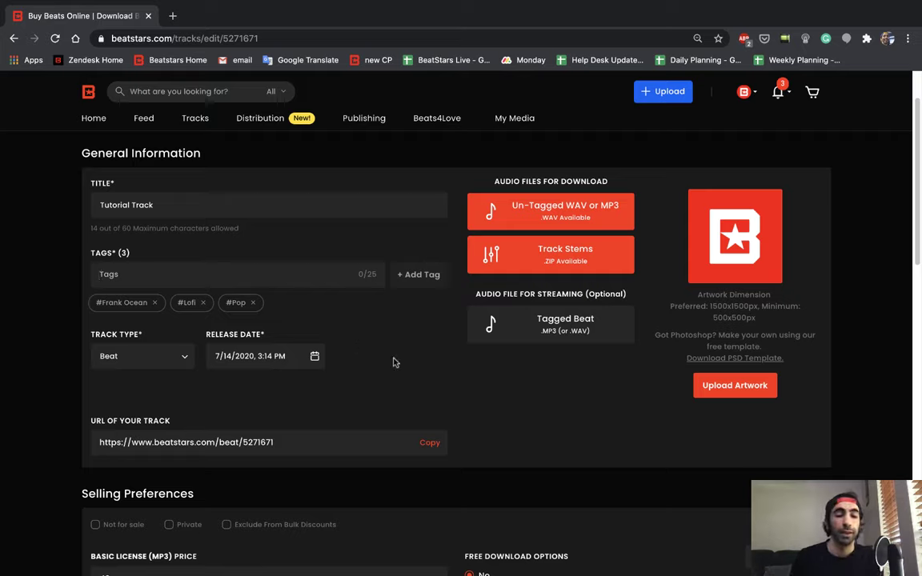
left_click(177, 357)
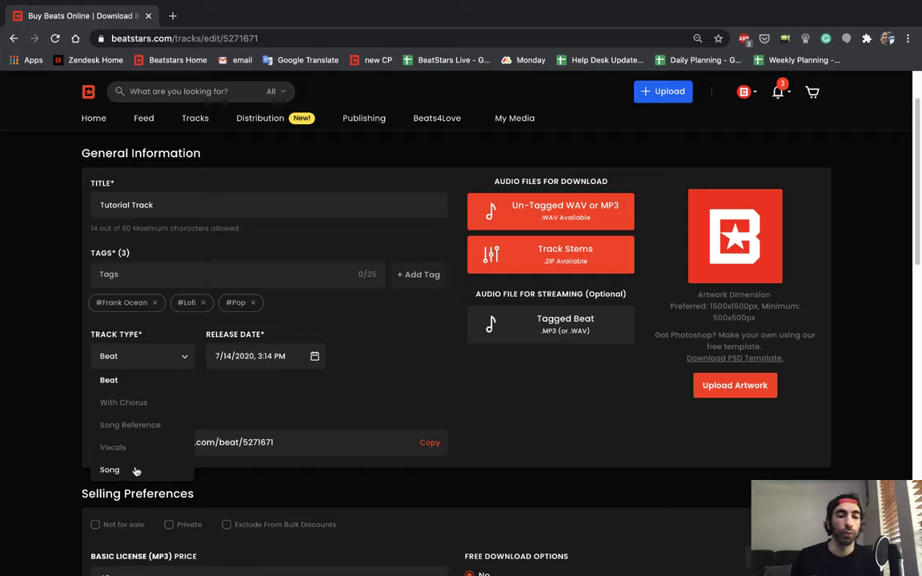
left_click(124, 380)
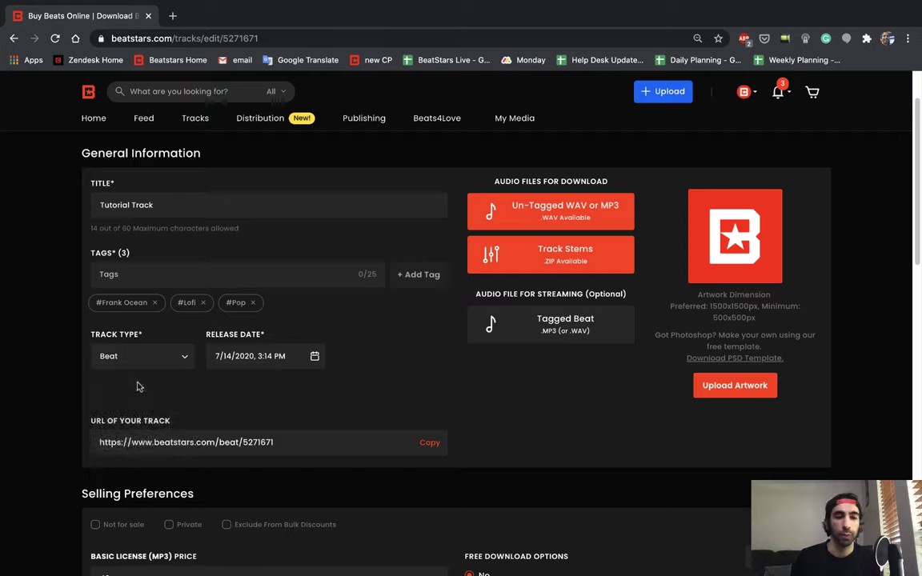
left_click(291, 362)
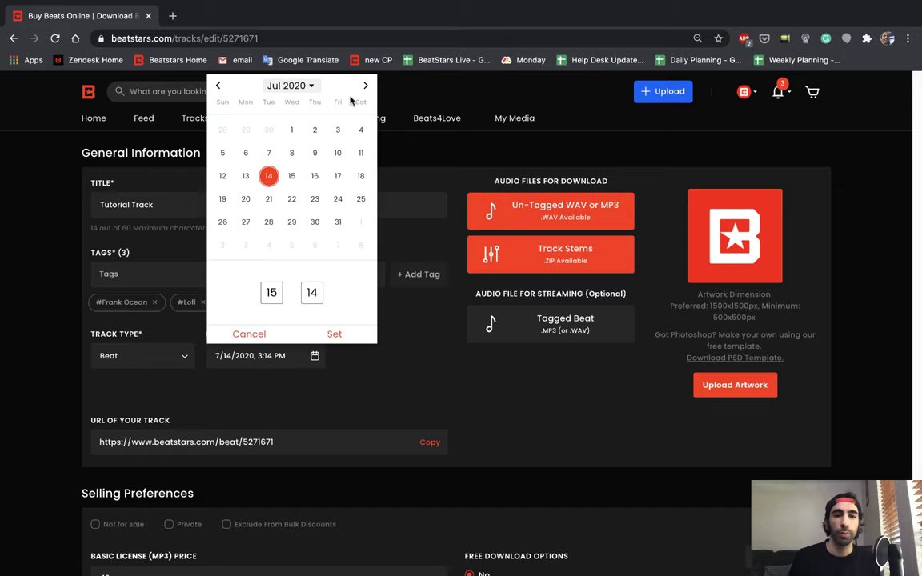
left_click(367, 86)
left_click(366, 86)
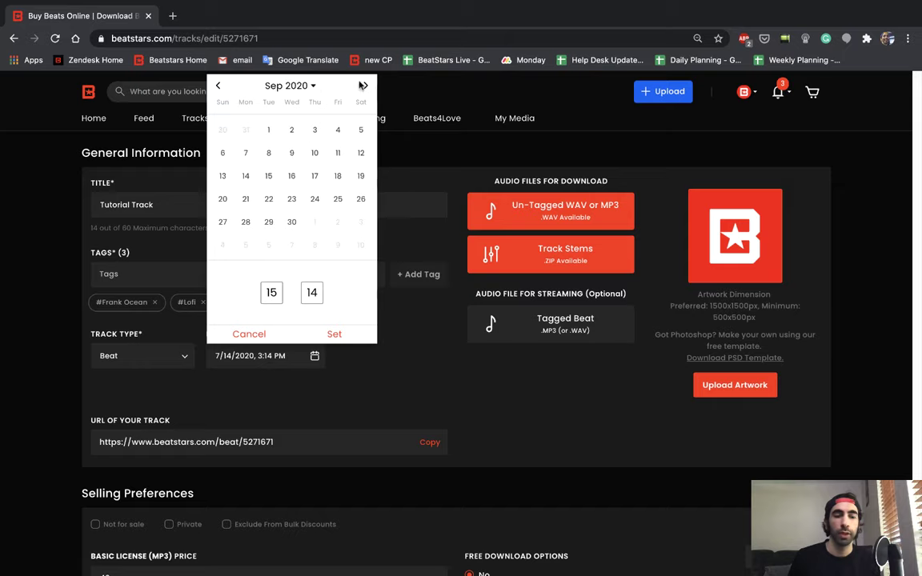
left_click(218, 86)
left_click(218, 86)
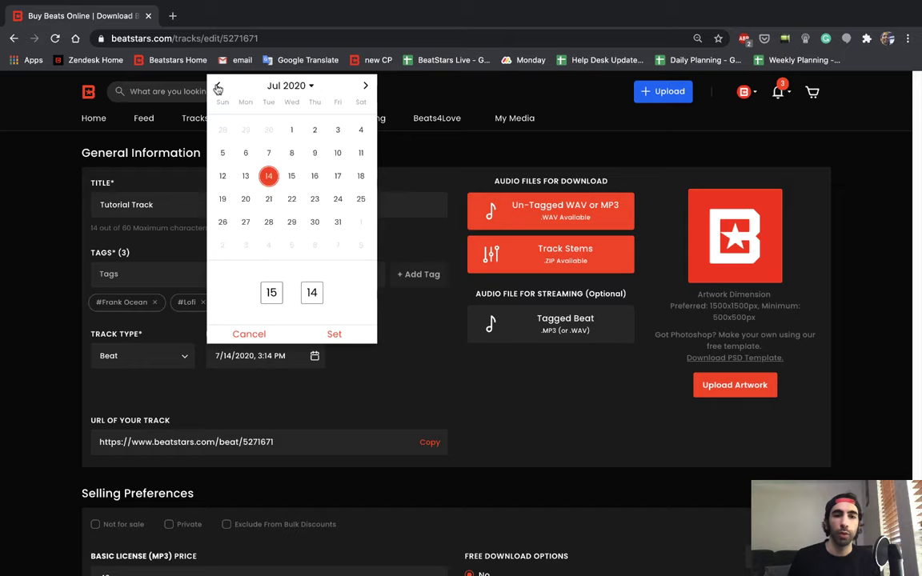
left_click(336, 335)
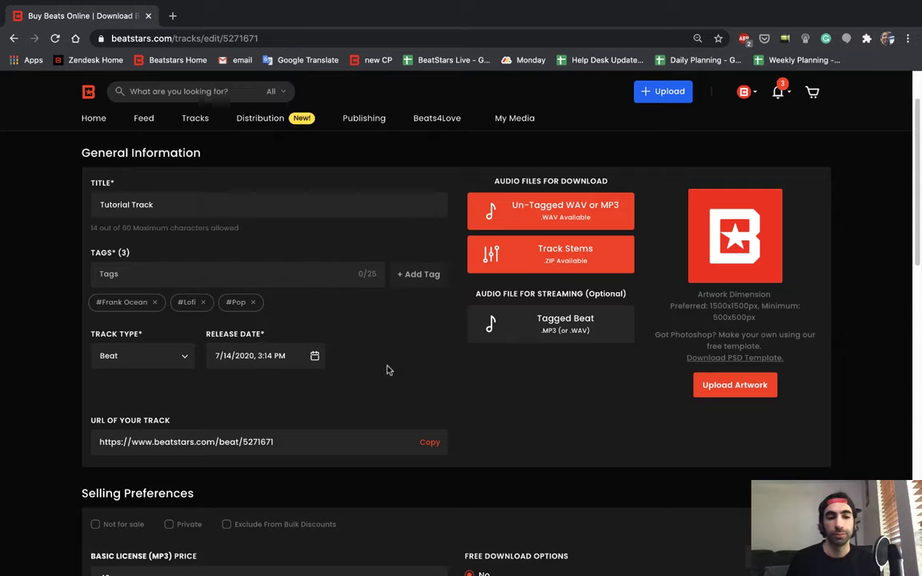
scroll(360, 368, "down", 1)
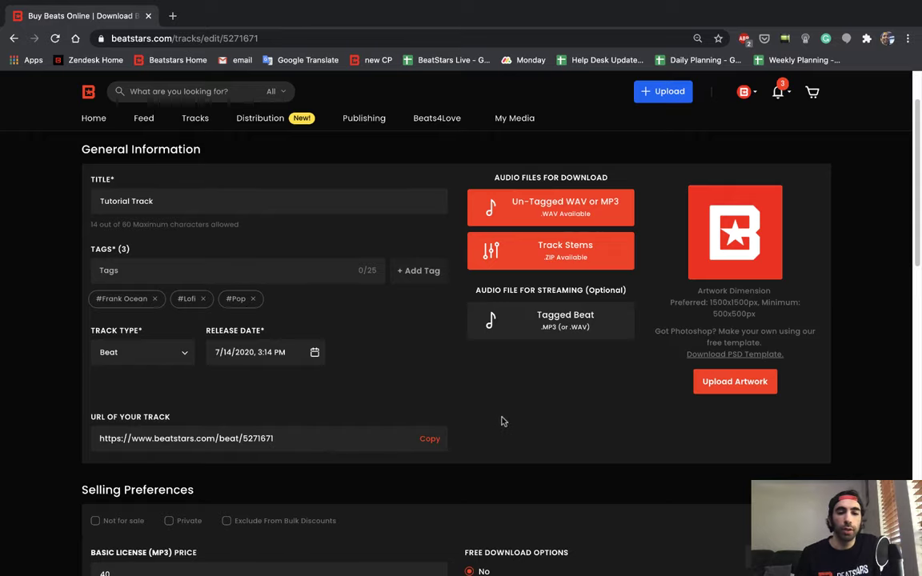
scroll(503, 421, "down", 4)
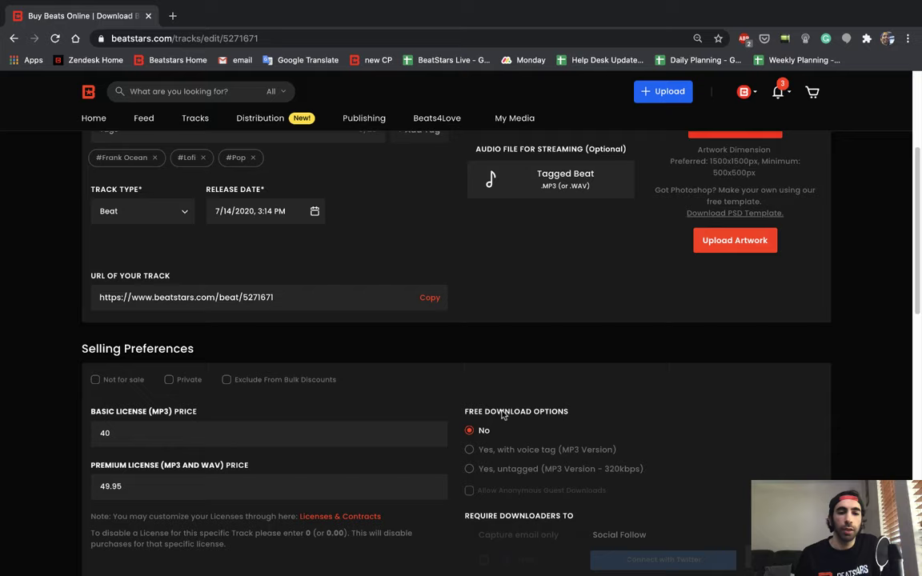
scroll(502, 414, "down", 2)
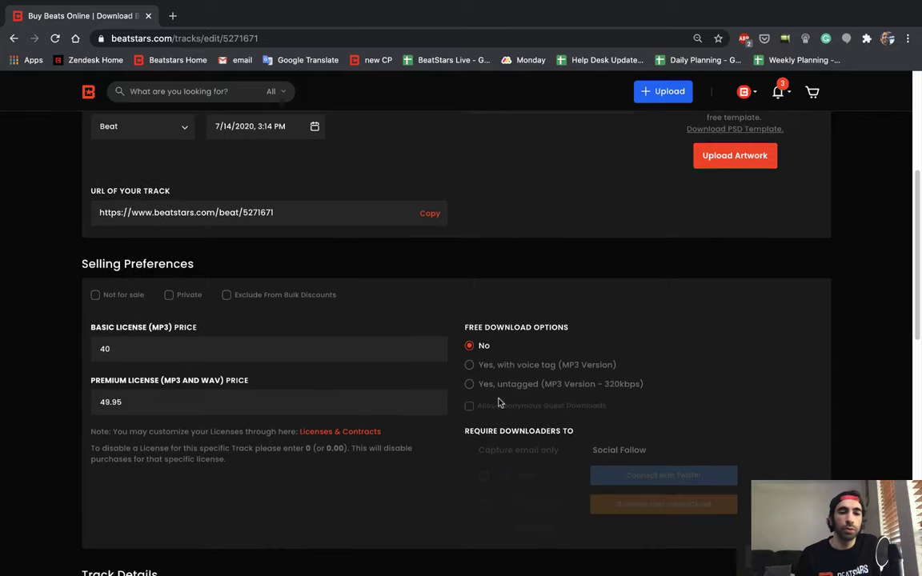
Leave the track for sale, mark it Private and copy its exclusive-access URL.
scroll(498, 402, "down", 1)
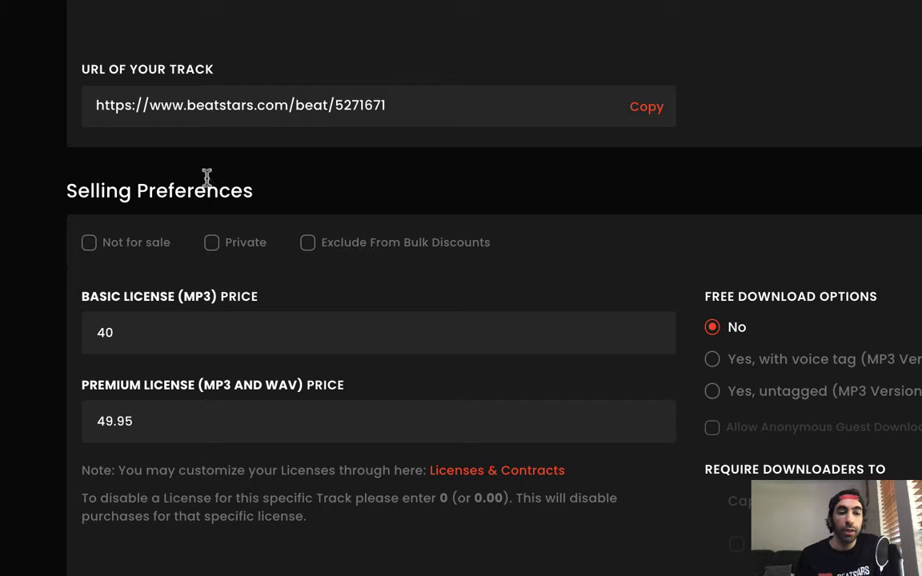
left_click(89, 243)
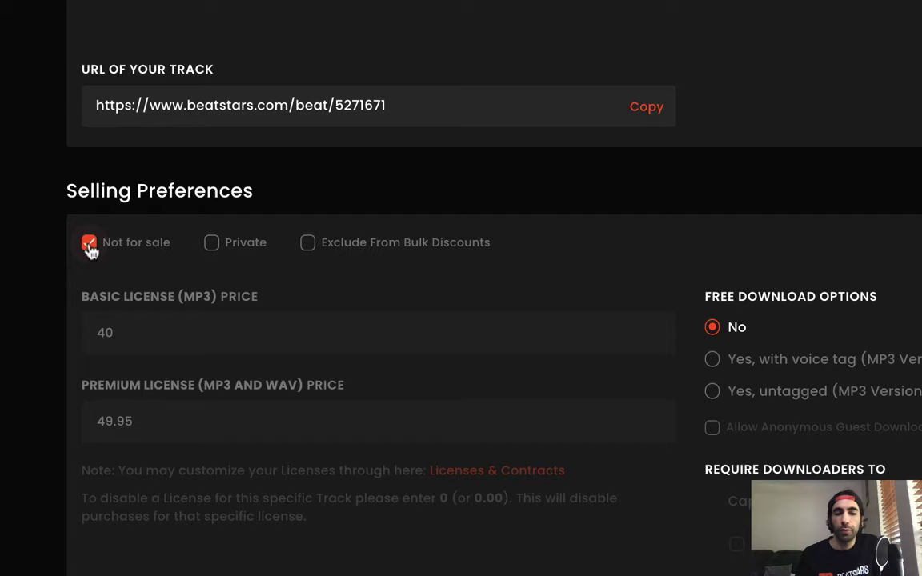
left_click(89, 243)
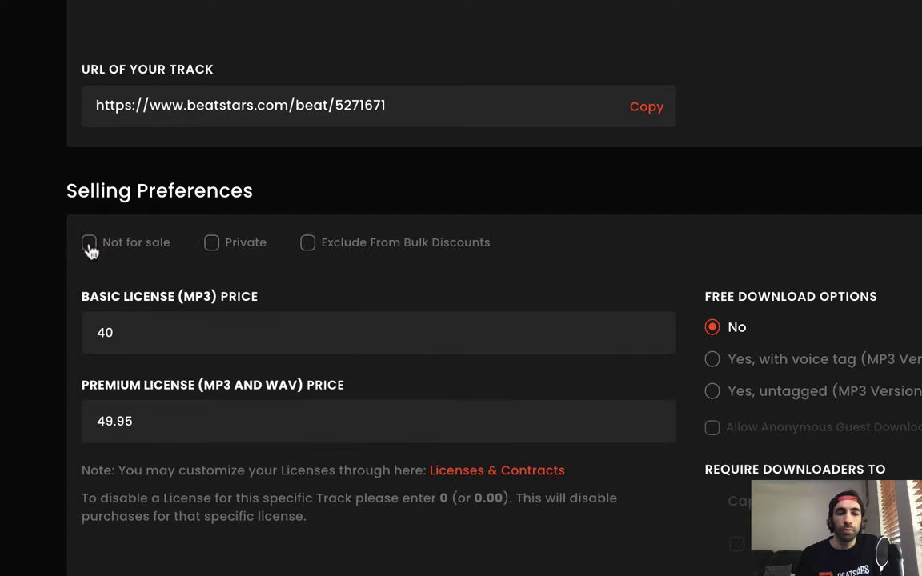
left_click(212, 243)
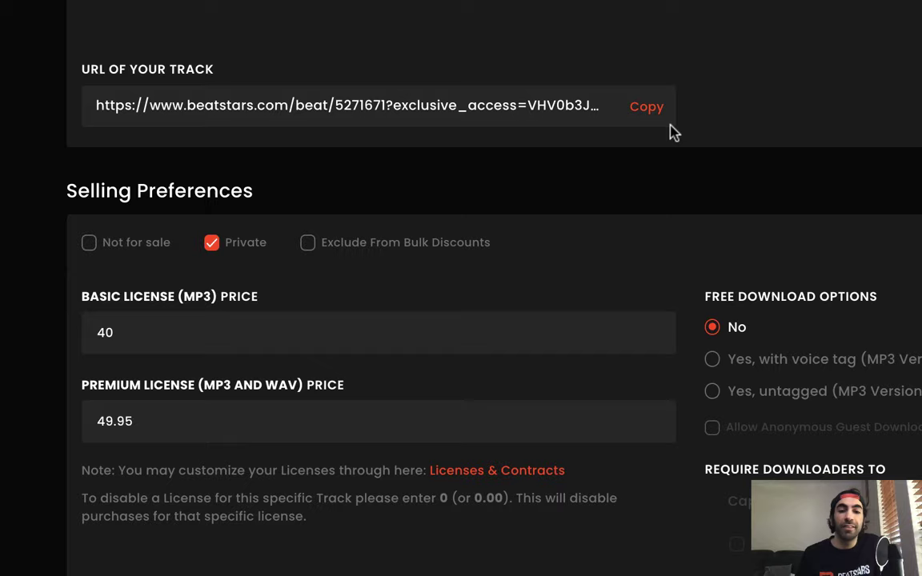
left_click(647, 110)
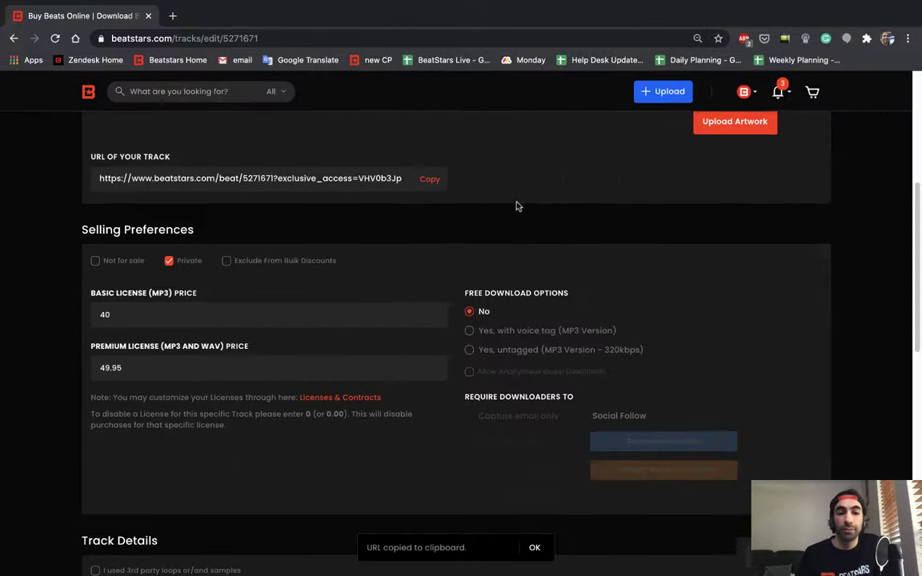
Make the track public again, leaving Exclude From Bulk Discounts unticked.
scroll(516, 206, "down", 1)
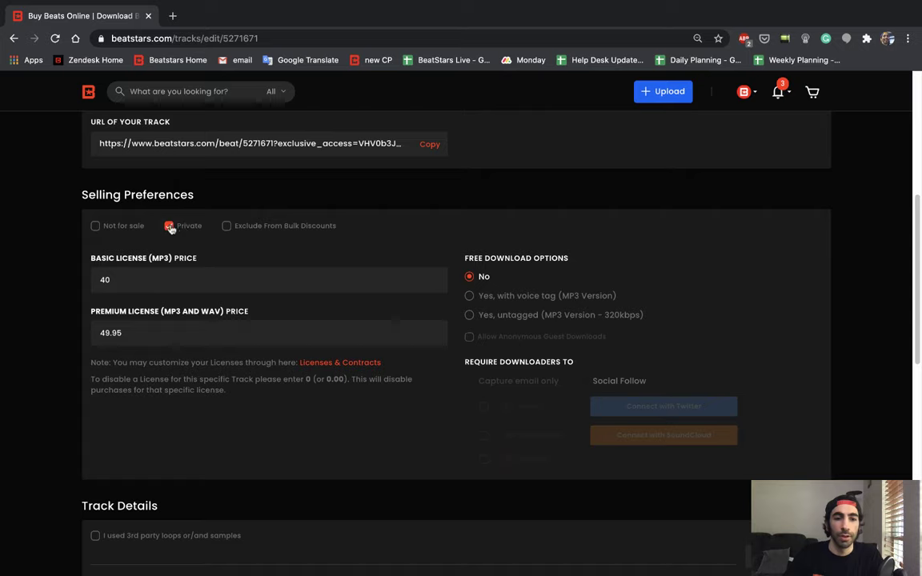
left_click(171, 227)
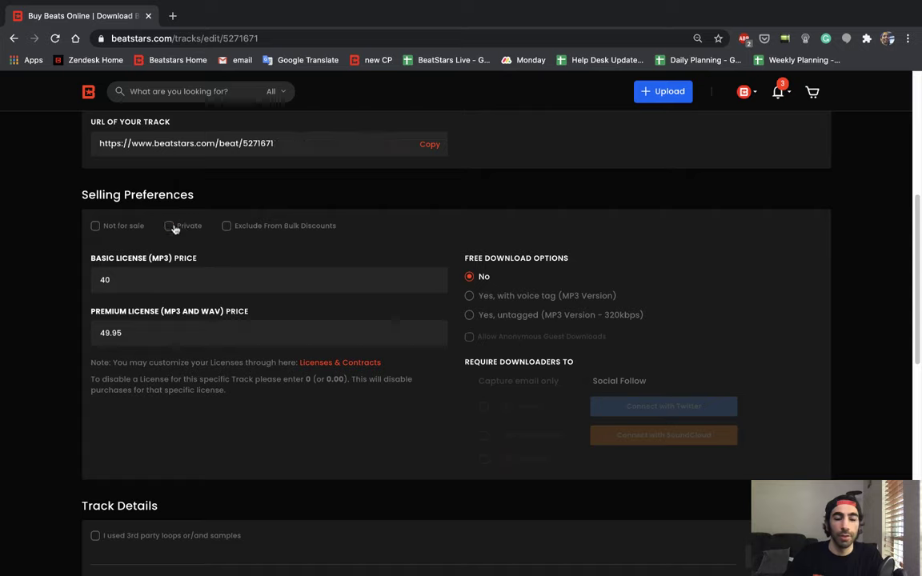
left_click(228, 228)
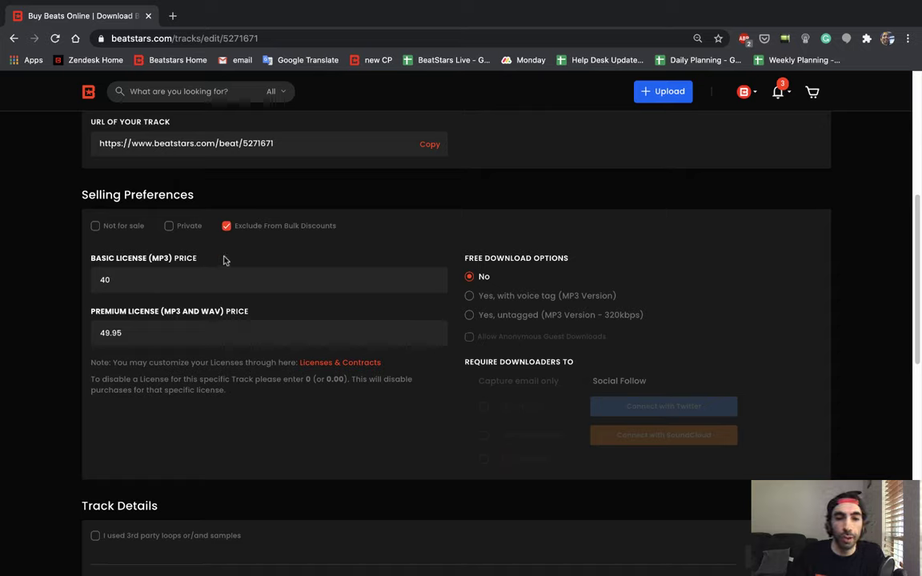
left_click(227, 227)
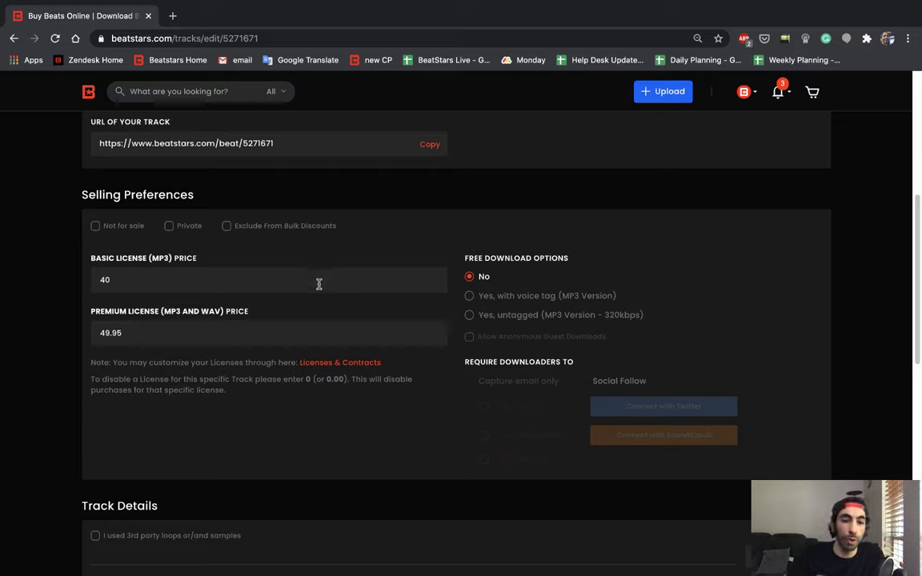
Change the Basic License (MP3) price from 40 to 50.
left_click(119, 278)
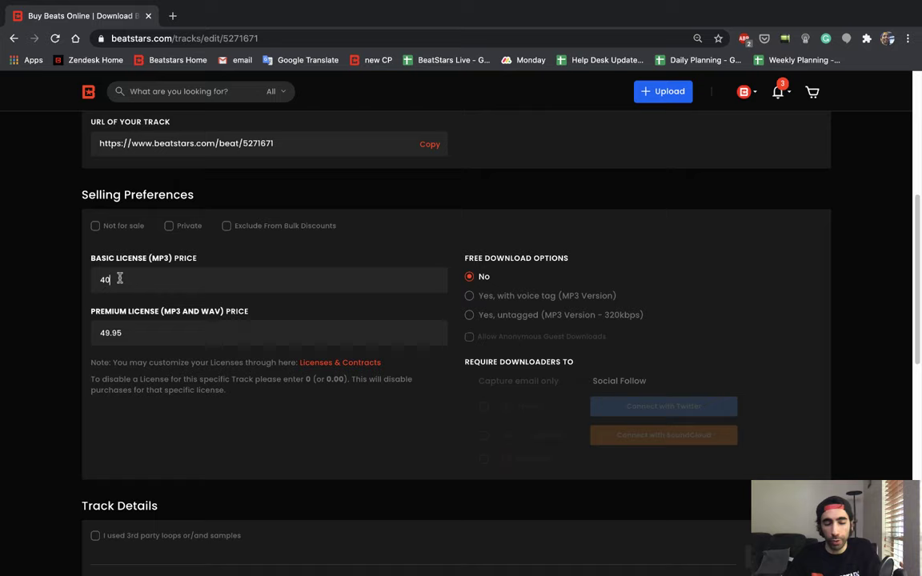
key("BackSpace")
key("BackSpace")
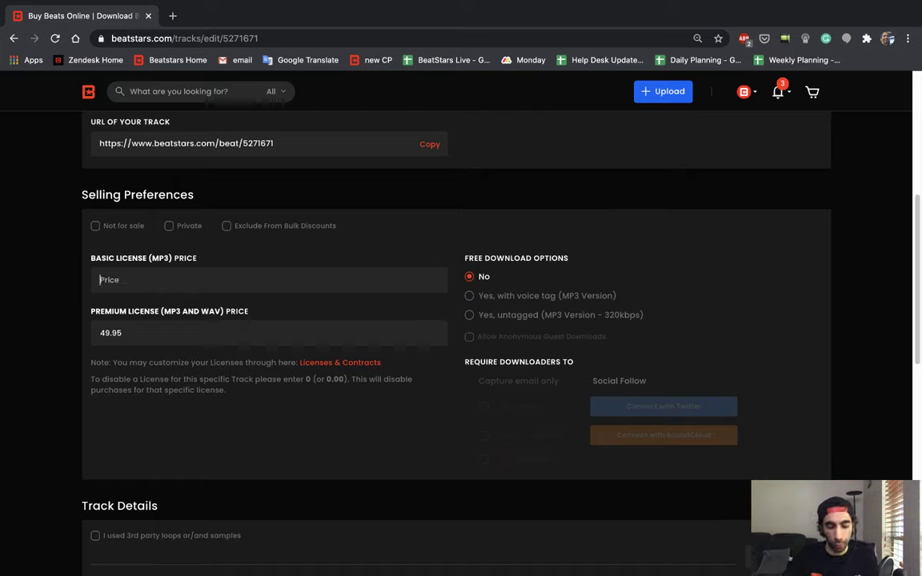
type("50")
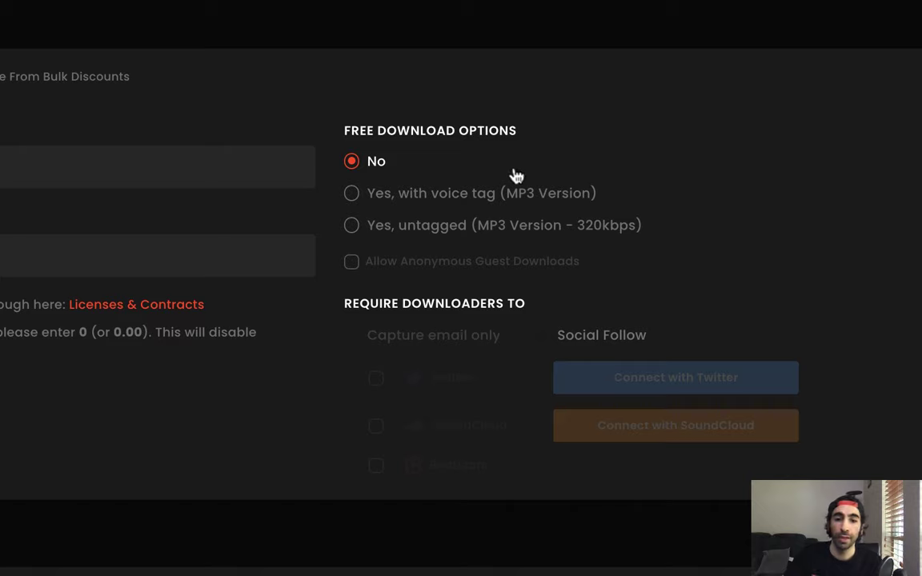
Keep voice-tagged MP3 free downloads with email capture and guest downloads left off.
left_click(400, 198)
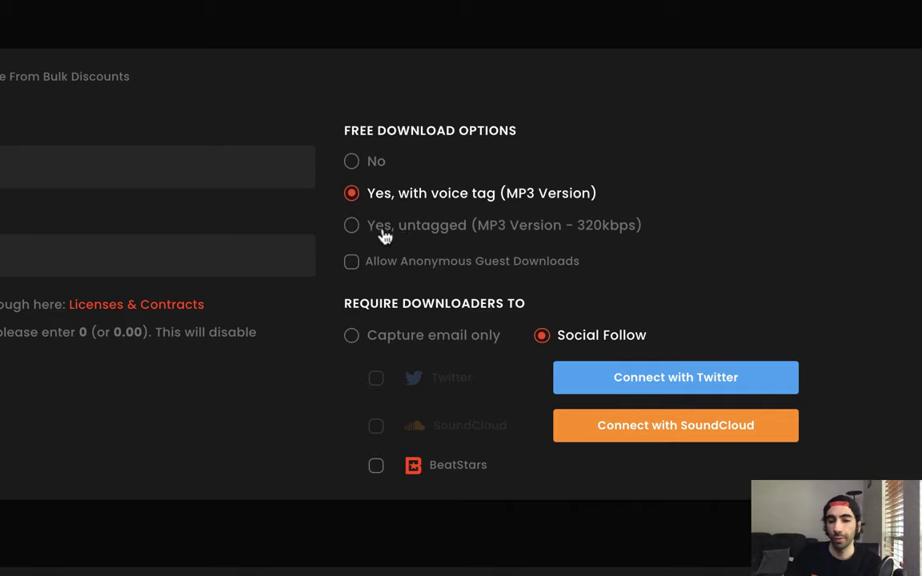
left_click(379, 231)
left_click(362, 205)
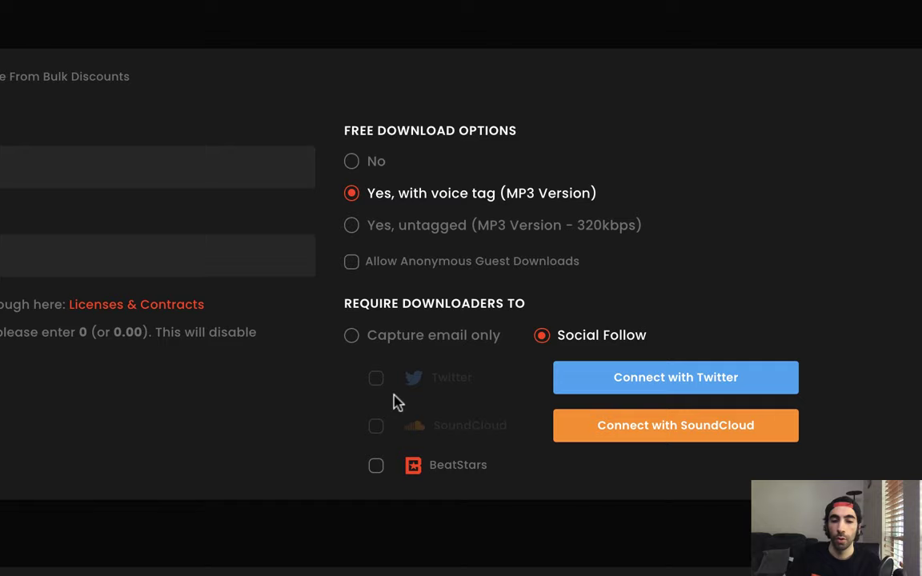
left_click(352, 337)
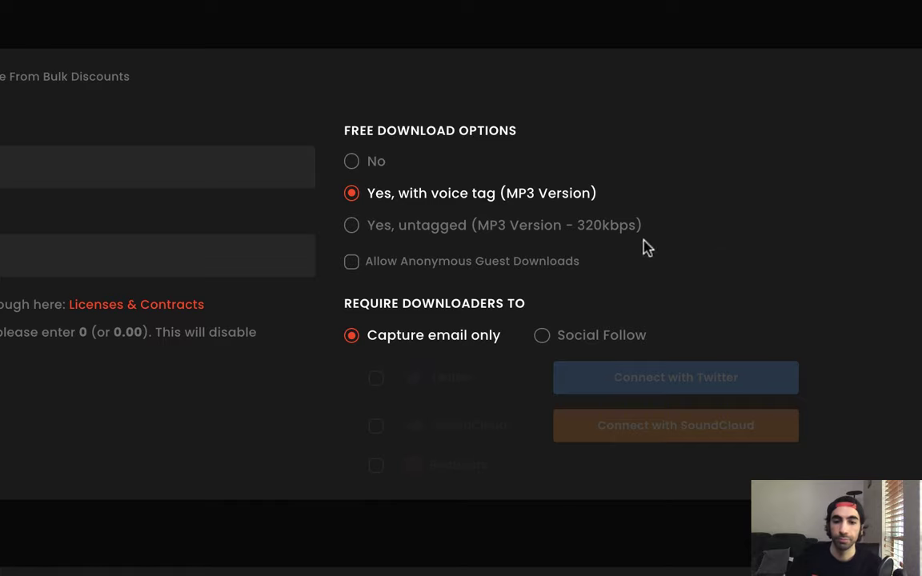
left_click(351, 264)
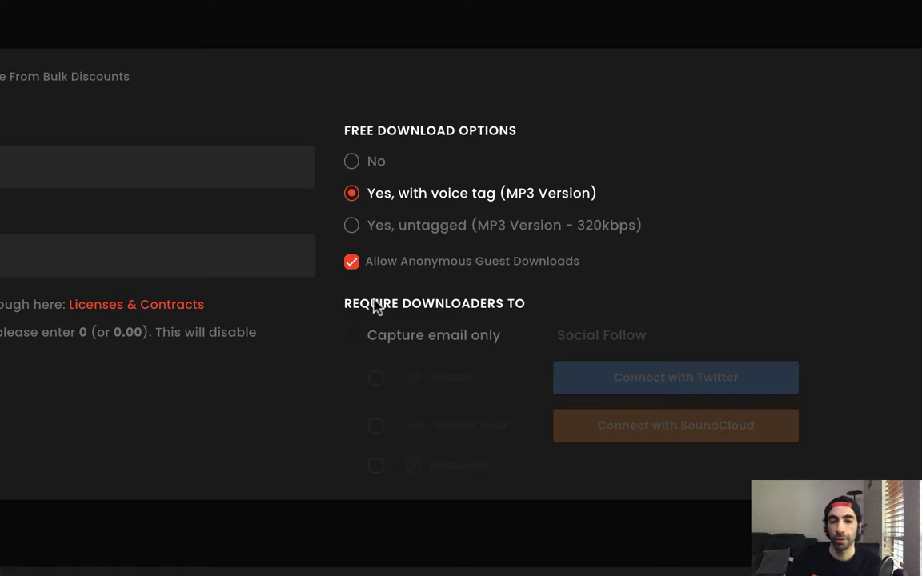
left_click(351, 263)
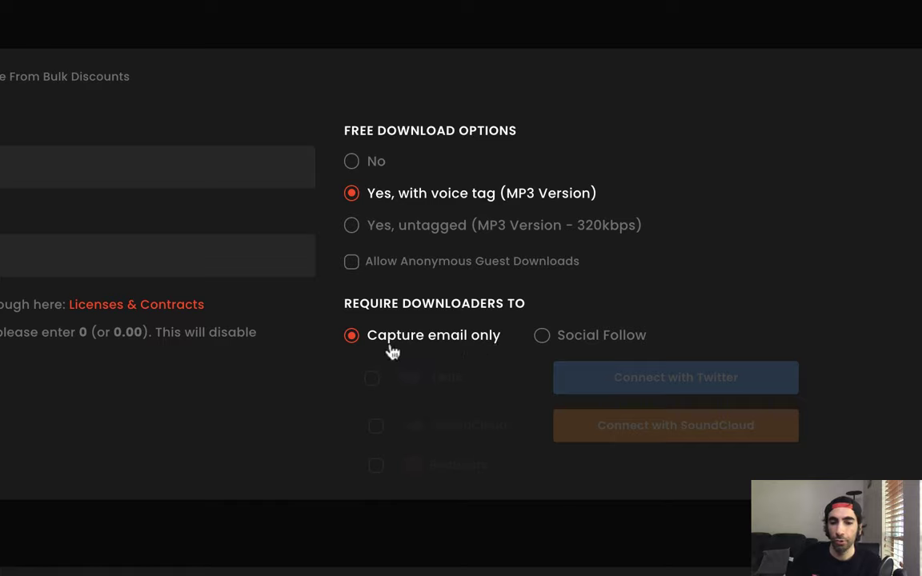
Drop the social-follow and BeatStars-follow requirements, reverting to capturing email only.
left_click(541, 337)
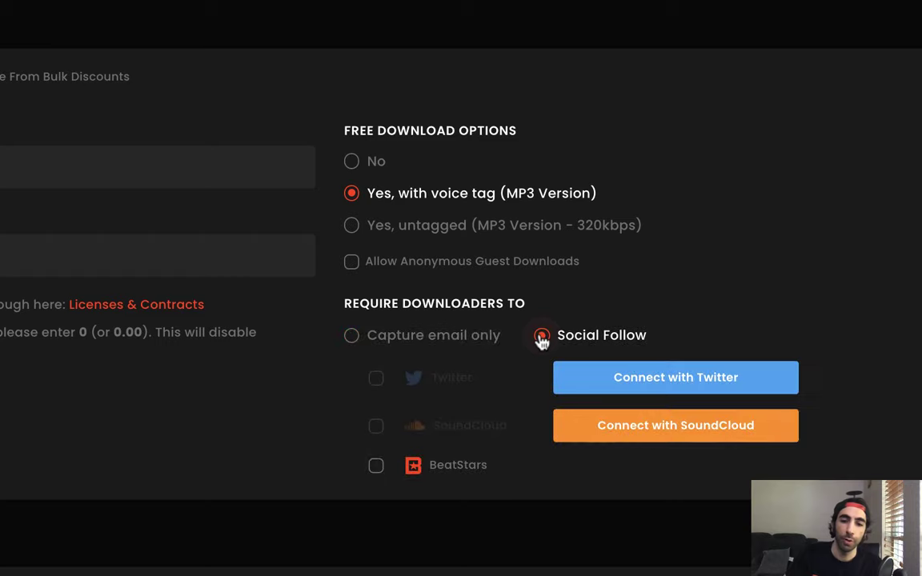
right_click(374, 468)
left_click(374, 467)
left_click(374, 466)
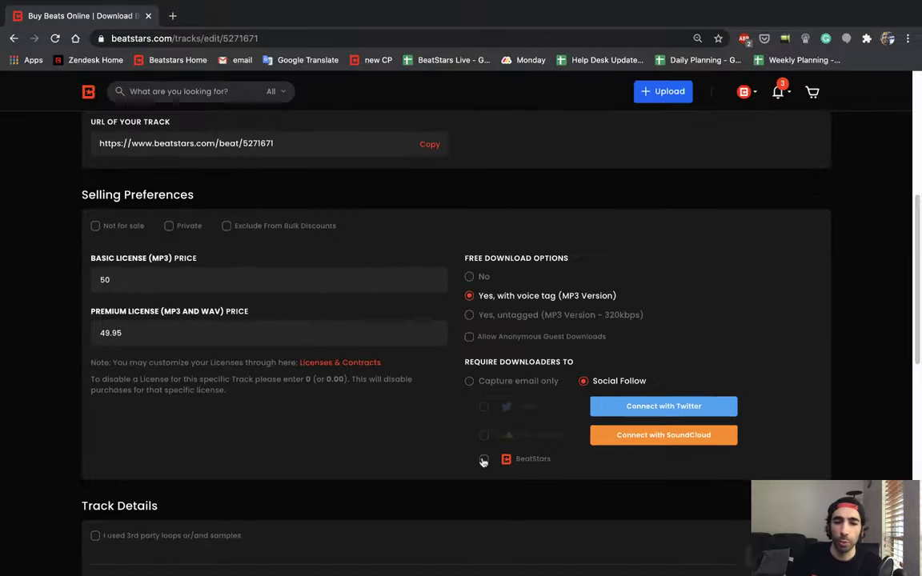
left_click(387, 466)
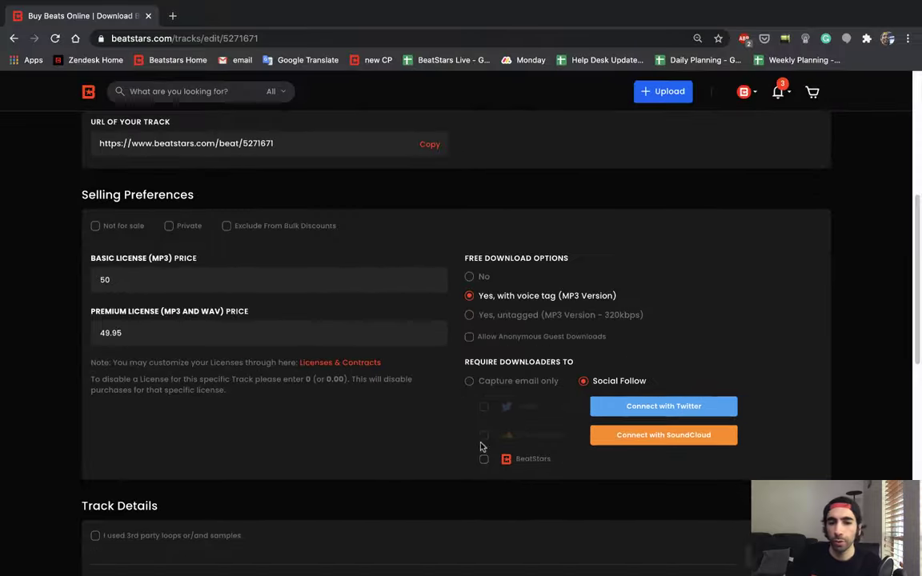
left_click(471, 381)
scroll(438, 438, "up", 1)
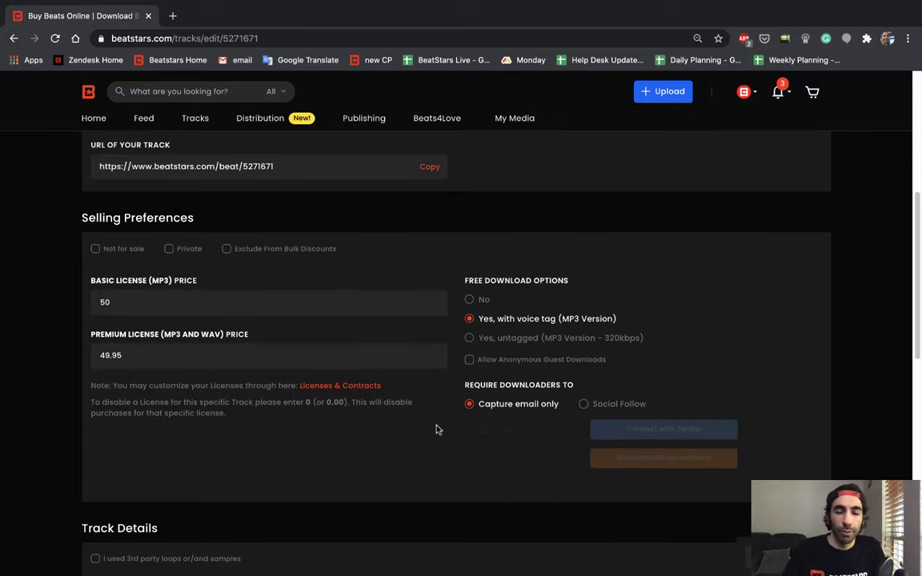
Declare a third-party sample named 'Tutorial loop' sourced from 'Splice' in Track Details.
scroll(437, 432, "down", 5)
scroll(436, 428, "down", 1)
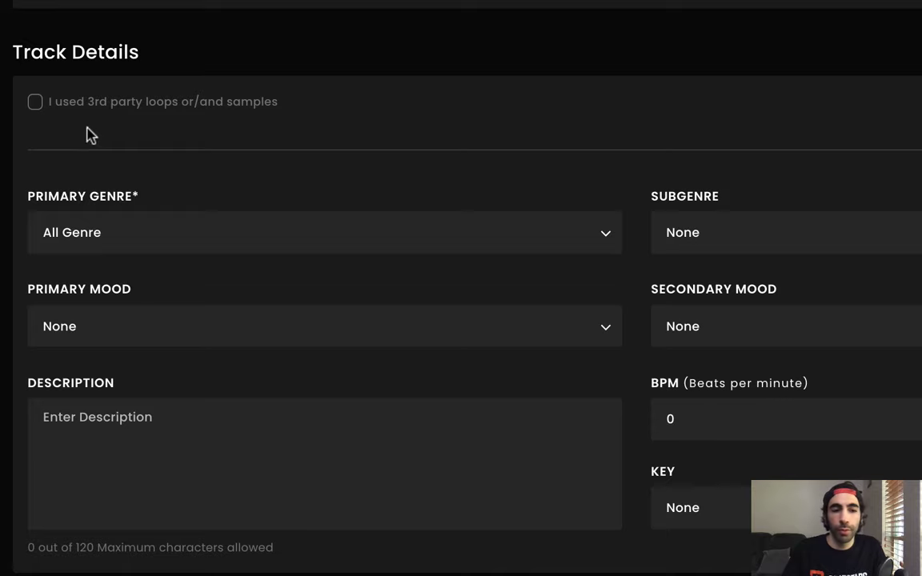
left_click(35, 104)
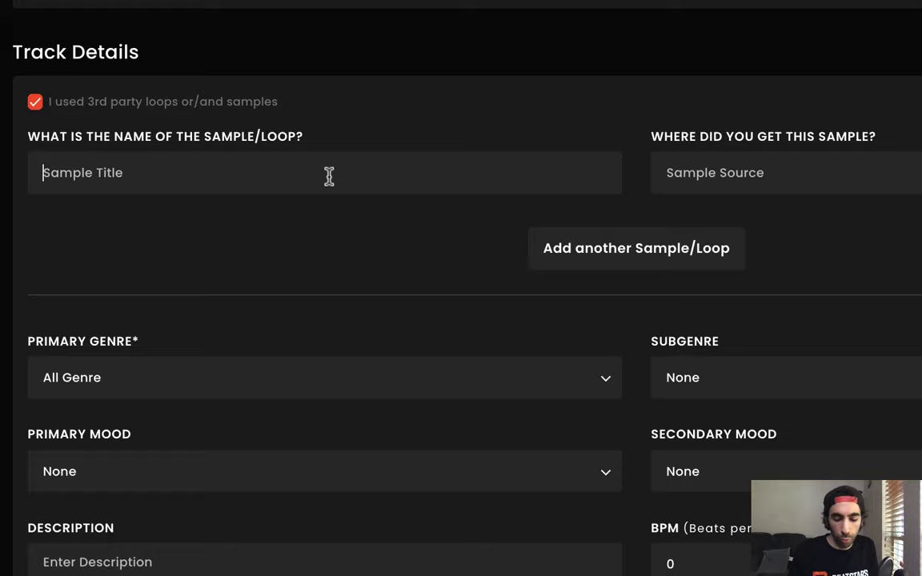
type("Tur")
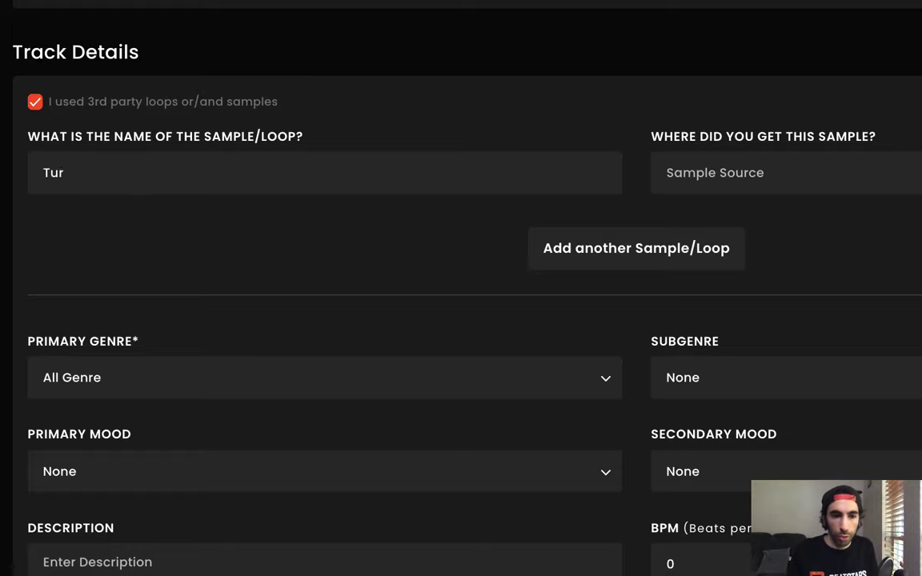
type("orial loop")
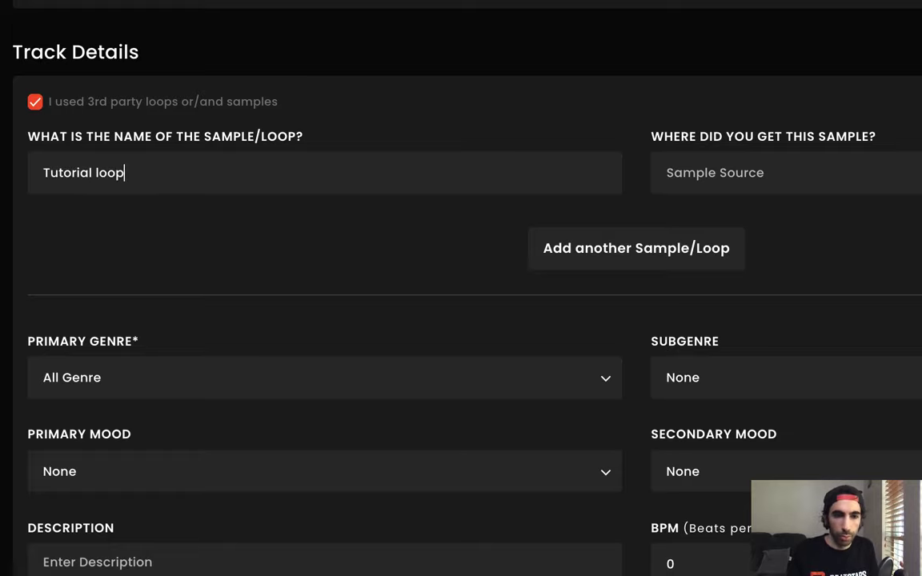
left_click(767, 177)
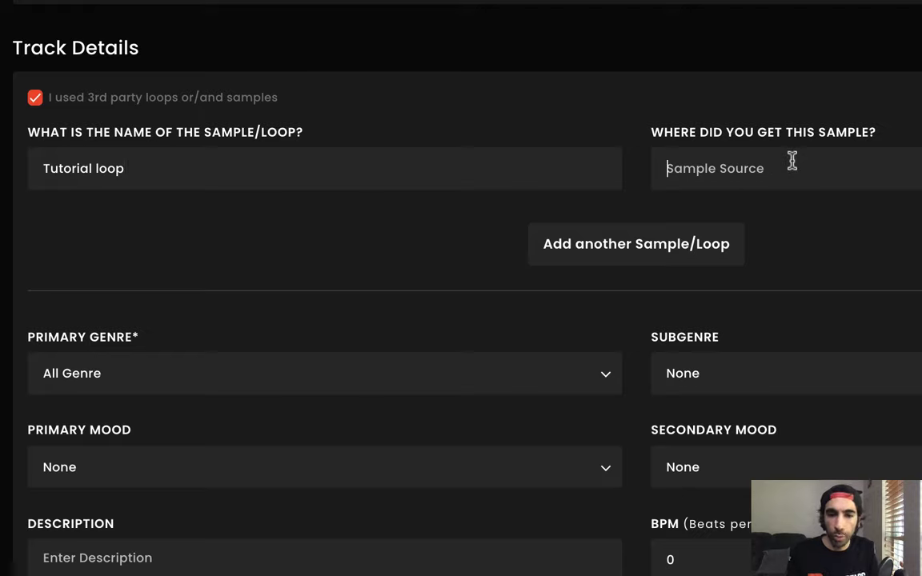
type("Splice")
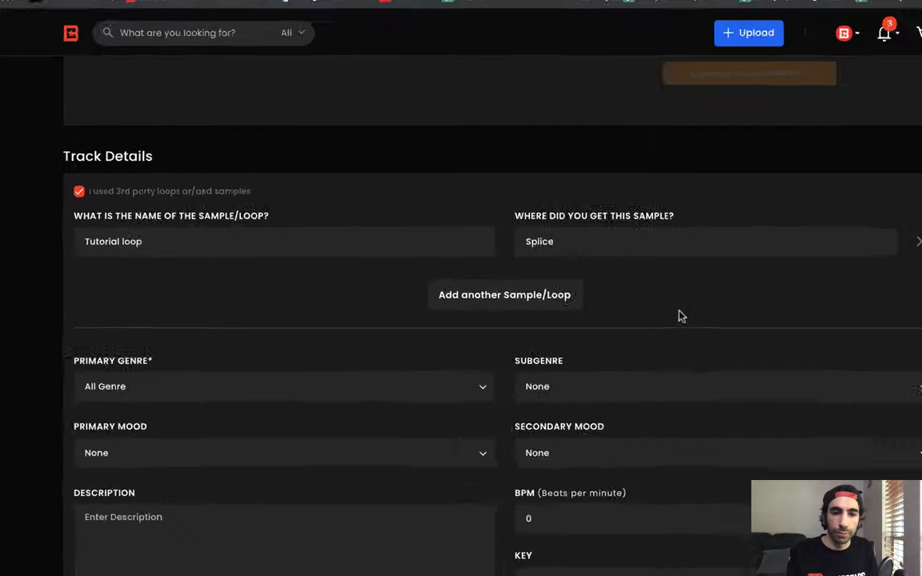
scroll(600, 330, "down", 1)
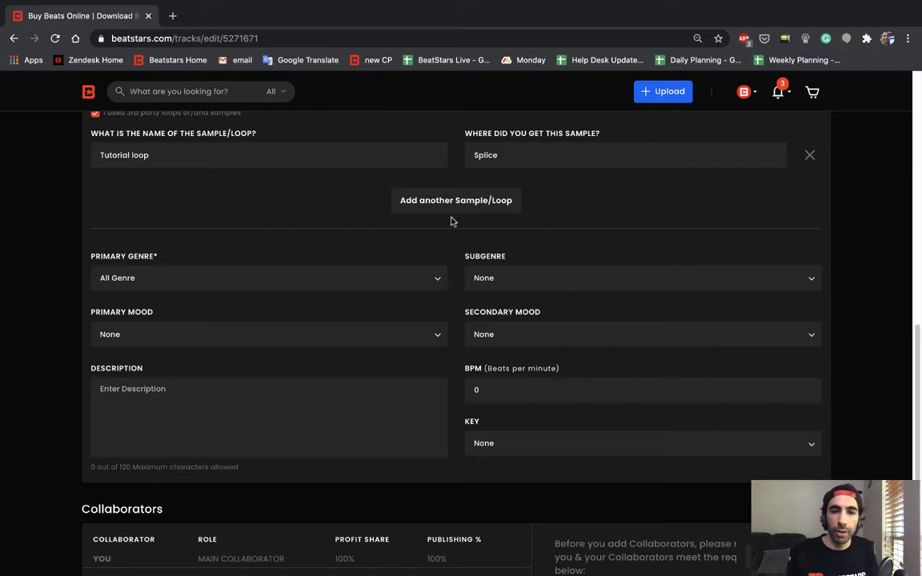
Set the primary genre to Pop and the subgenre to R&B.
left_click(406, 285)
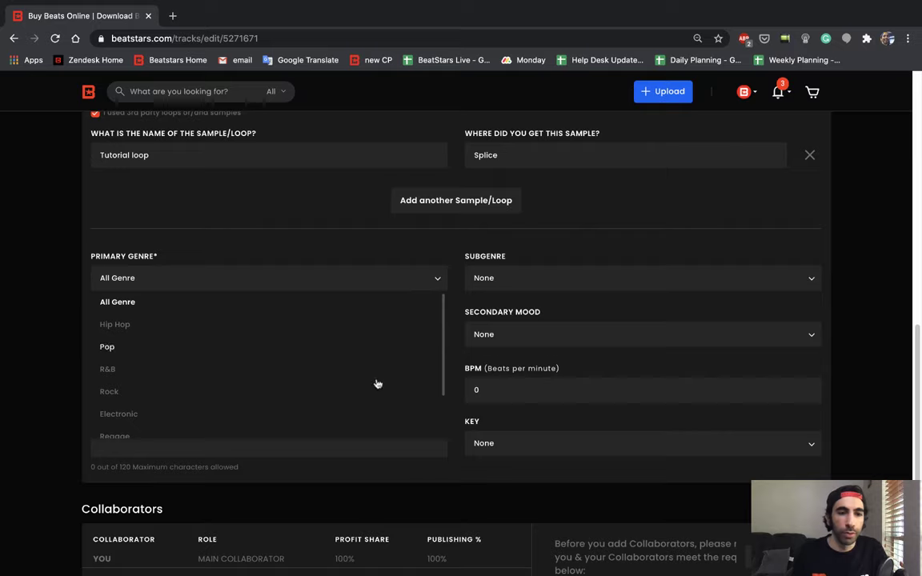
scroll(364, 352, "down", 2)
scroll(364, 352, "up", 3)
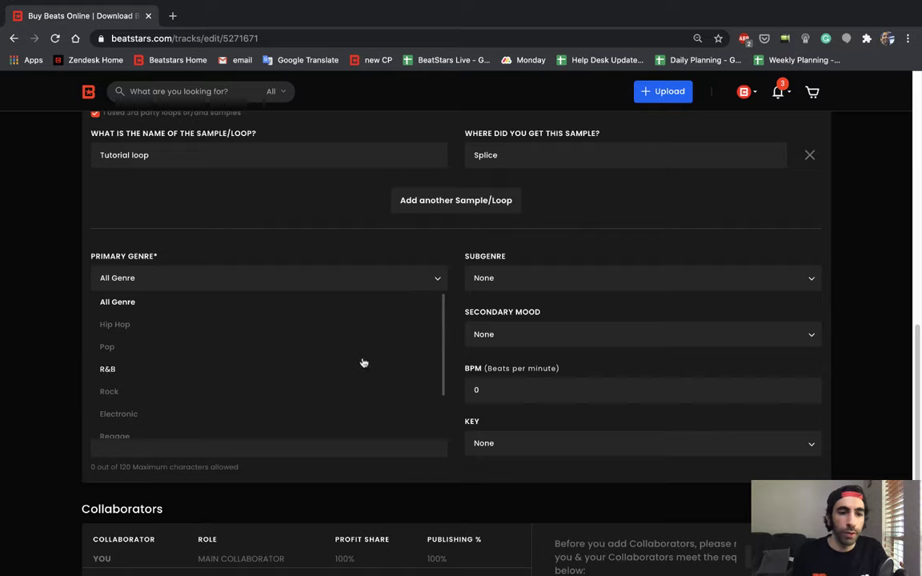
left_click(363, 351)
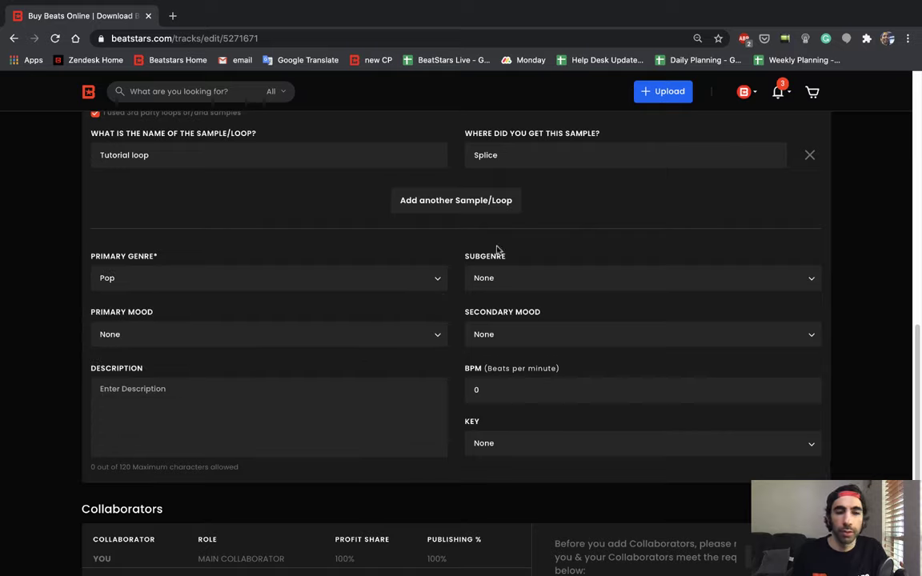
left_click(575, 277)
scroll(560, 343, "down", 1)
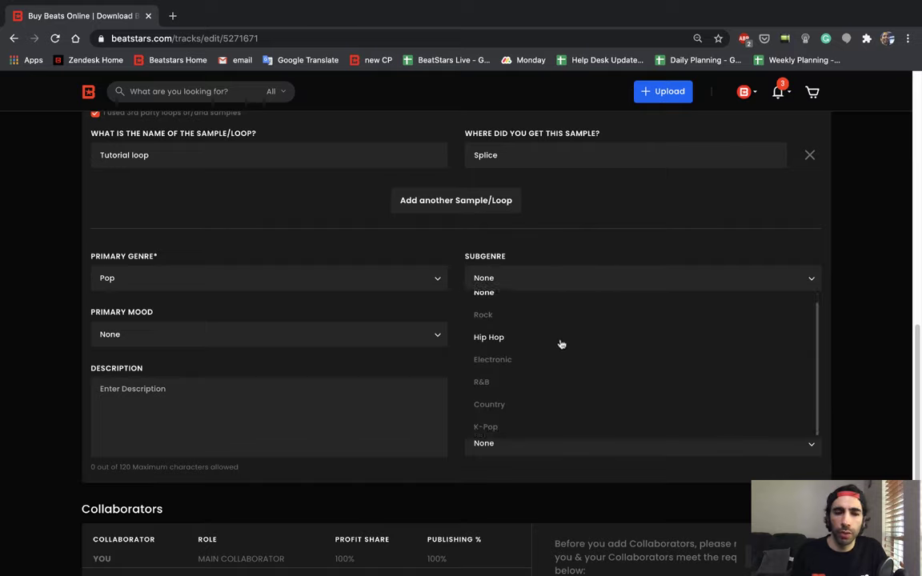
left_click(526, 383)
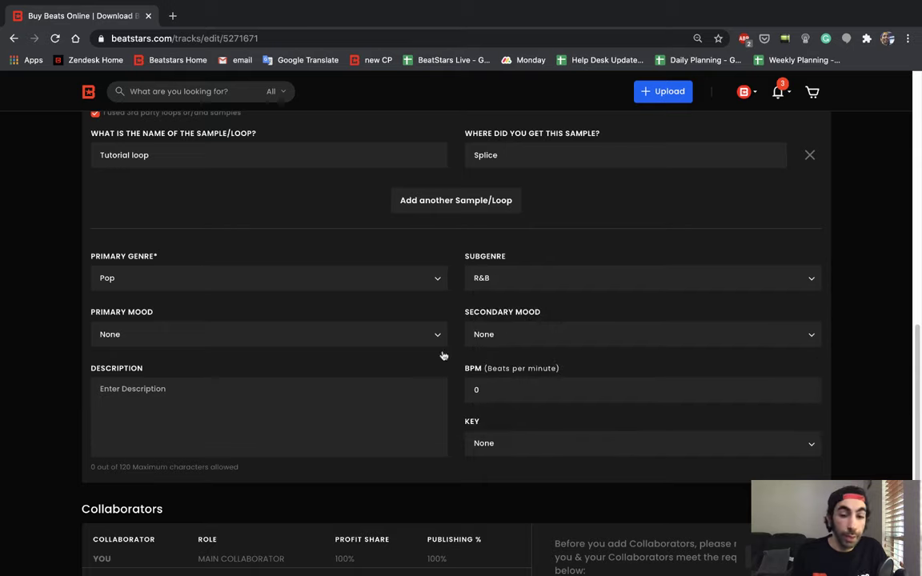
Set the primary mood to Happy and the secondary mood to Energetic.
left_click(297, 331)
scroll(285, 409, "down", 4)
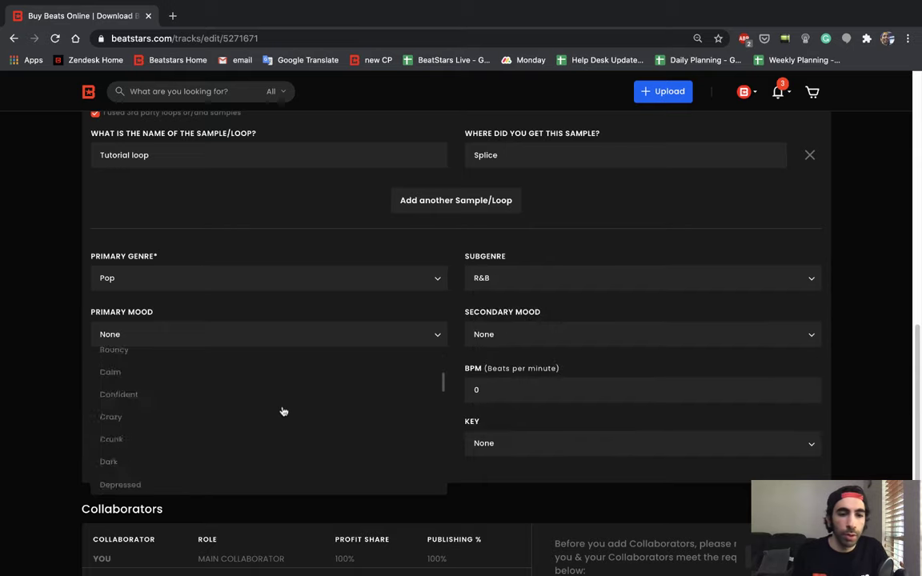
scroll(282, 412, "down", 4)
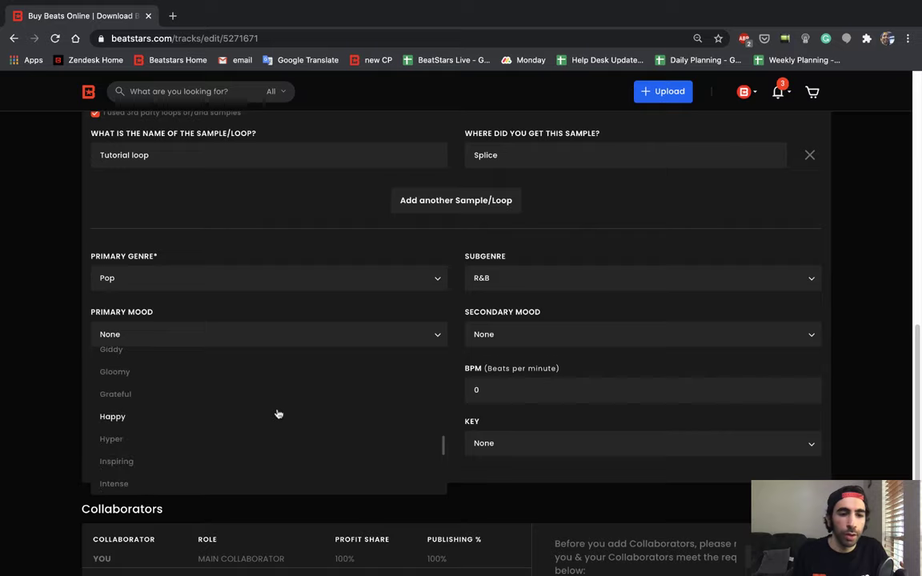
left_click(268, 424)
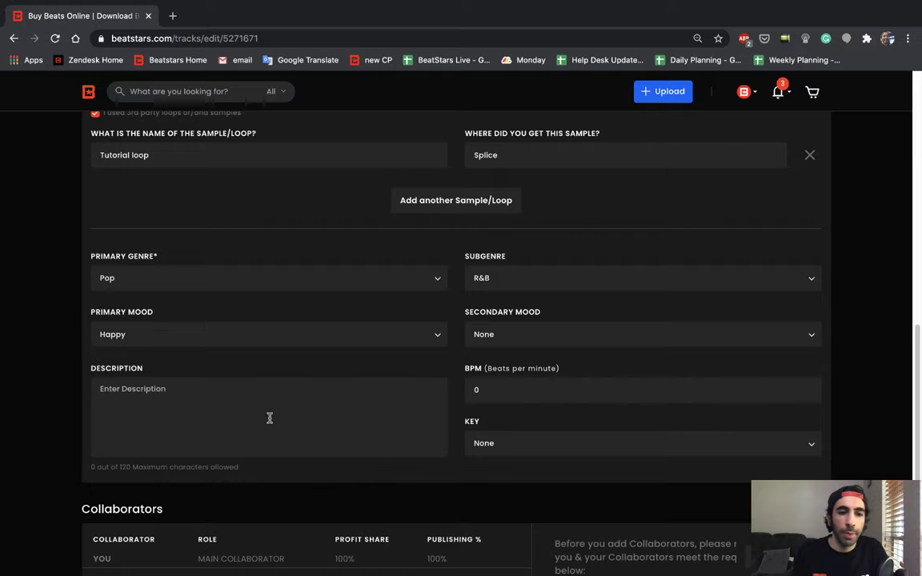
left_click(551, 336)
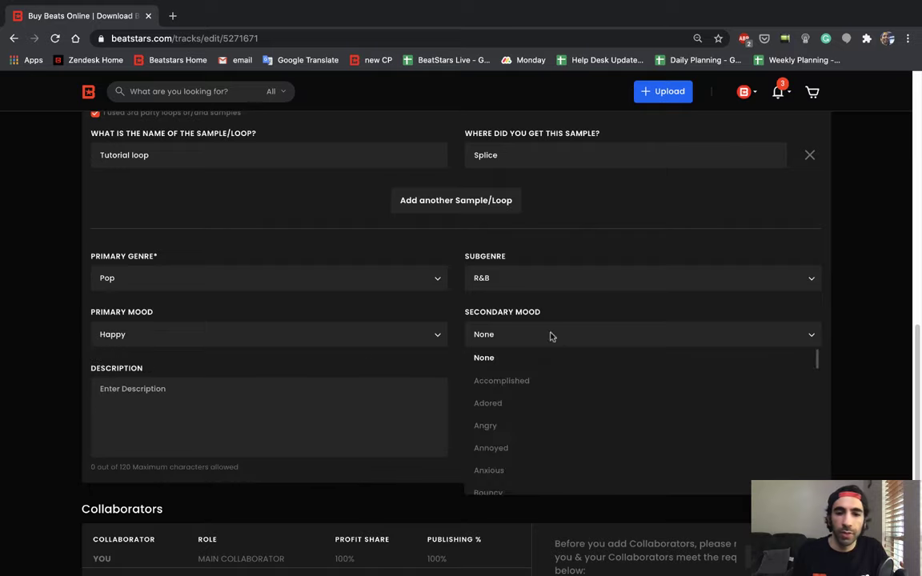
scroll(545, 425, "down", 5)
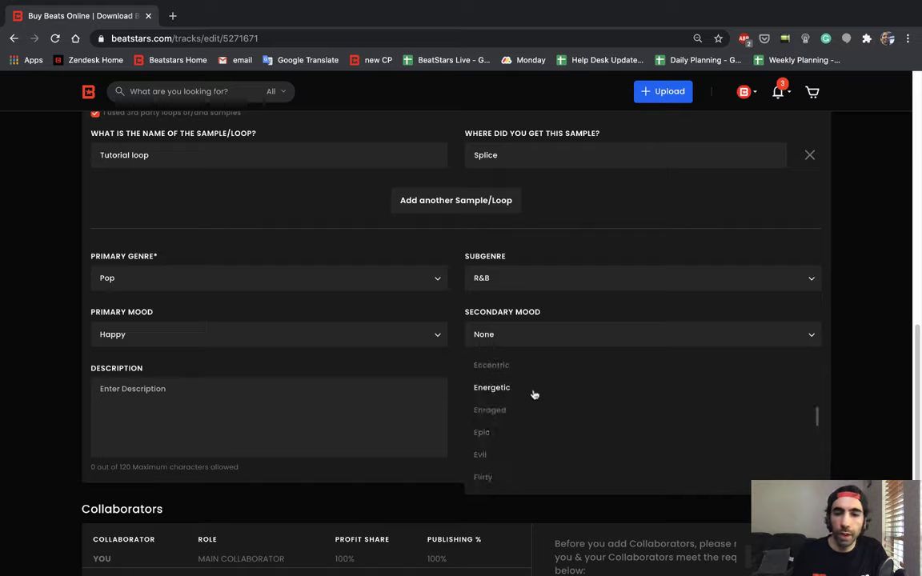
left_click(534, 389)
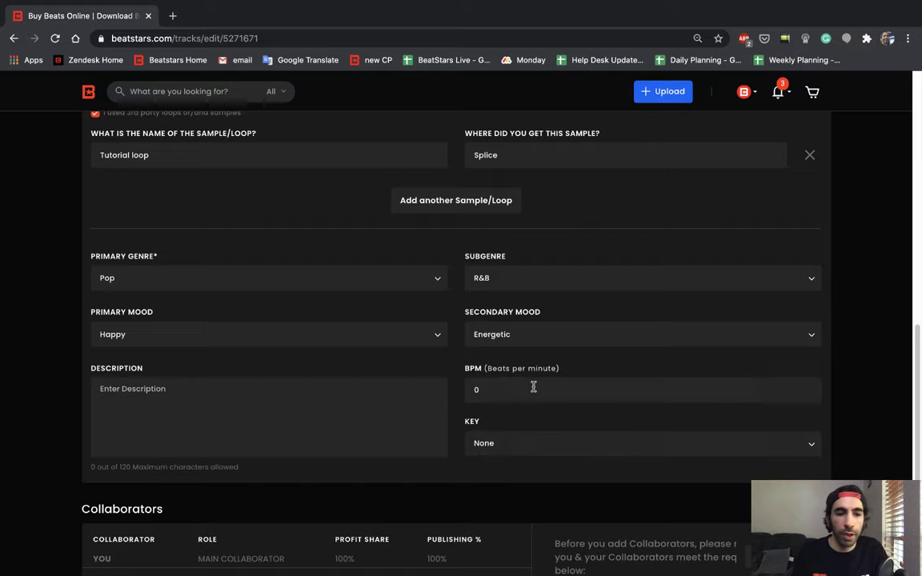
Describe the track as 'This is used for the BeatStars tutorial' and set its key to D-sharp minor.
left_click(315, 395)
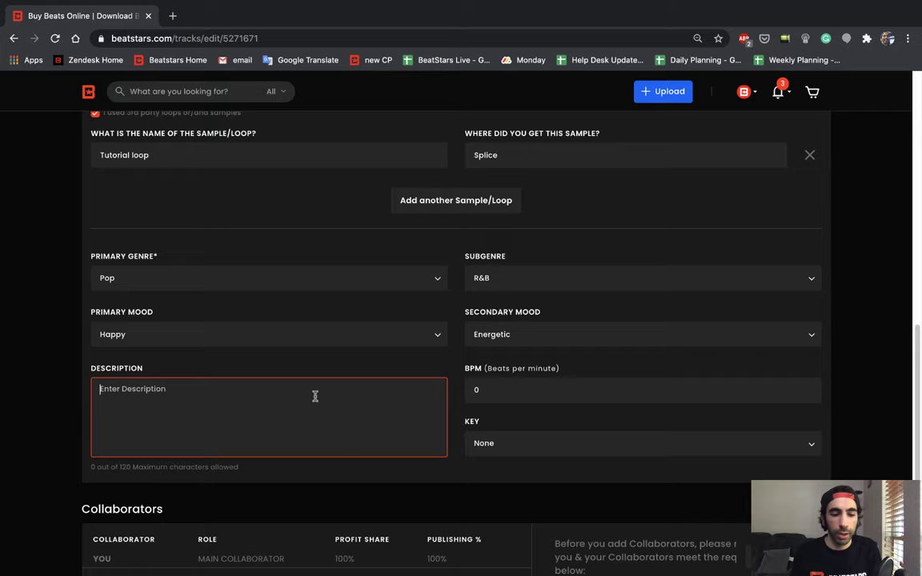
type("This ")
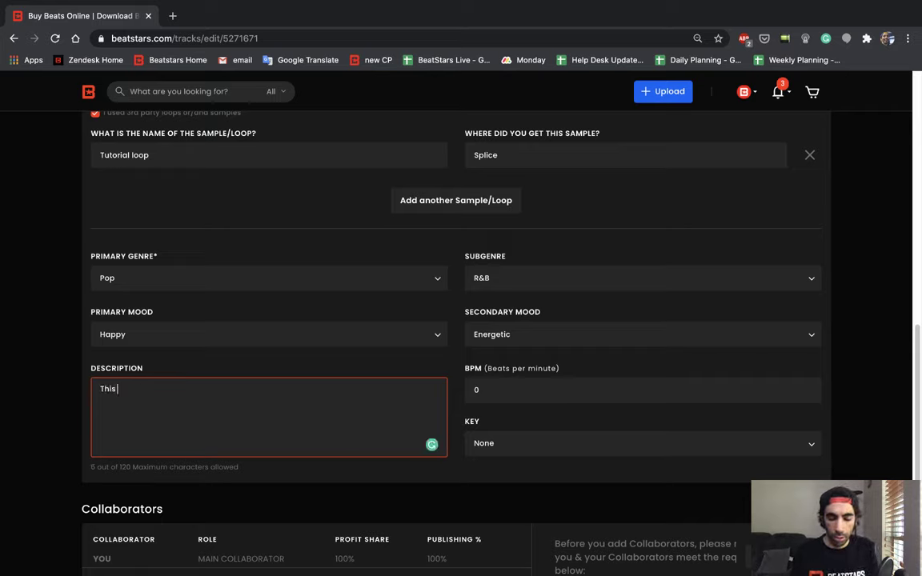
type("is used for ")
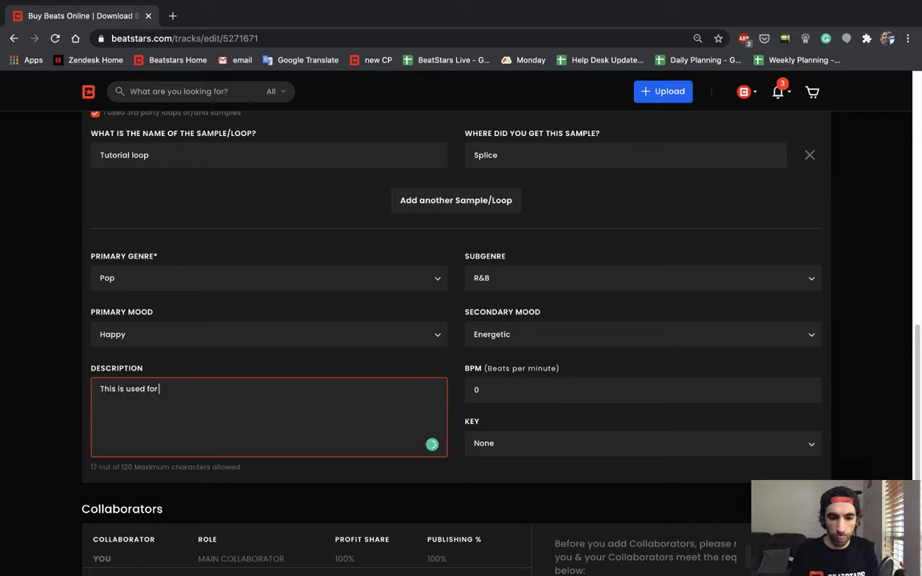
type("the BeatS")
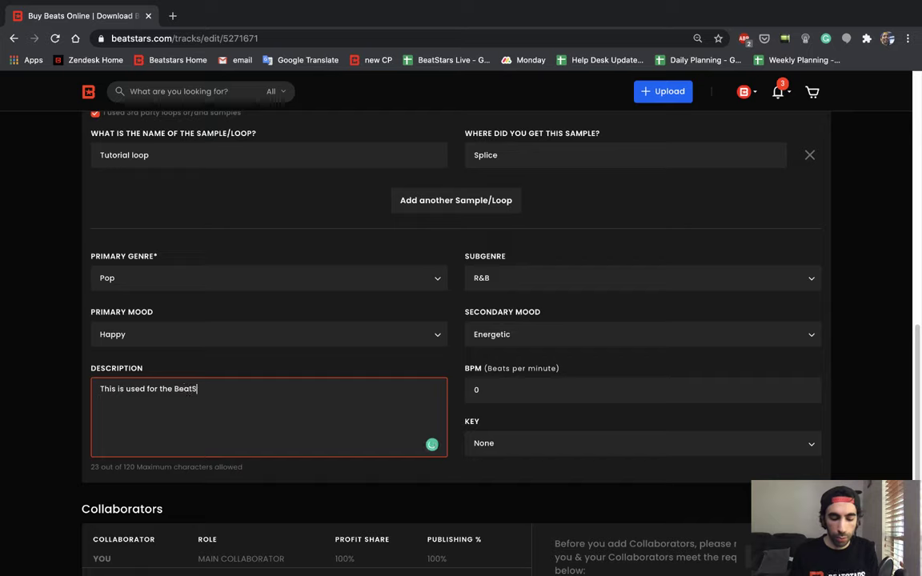
type("tars tut")
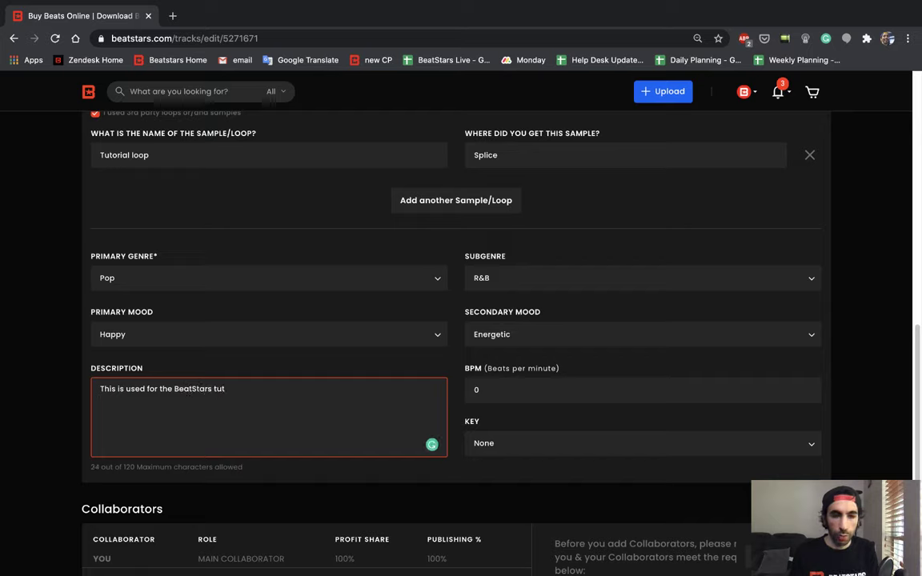
type("orial")
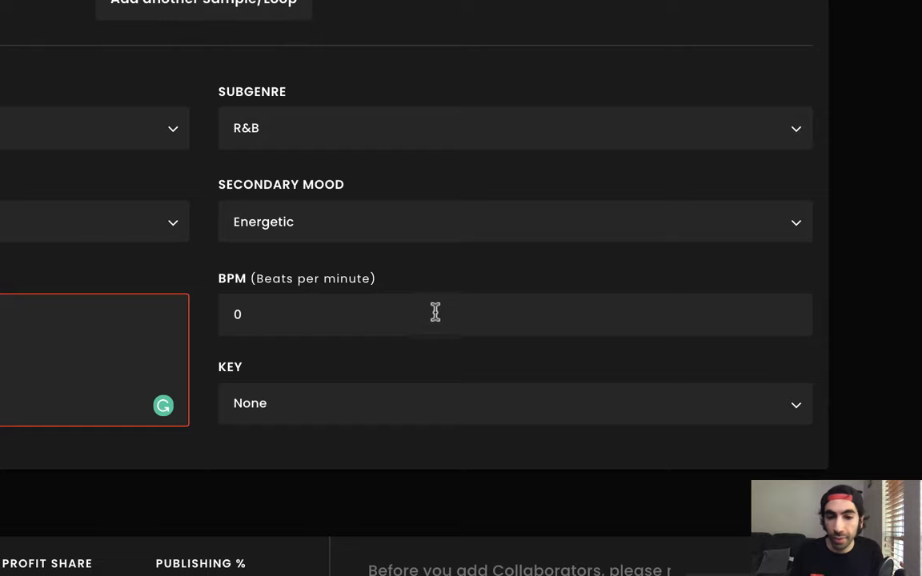
left_click(436, 313)
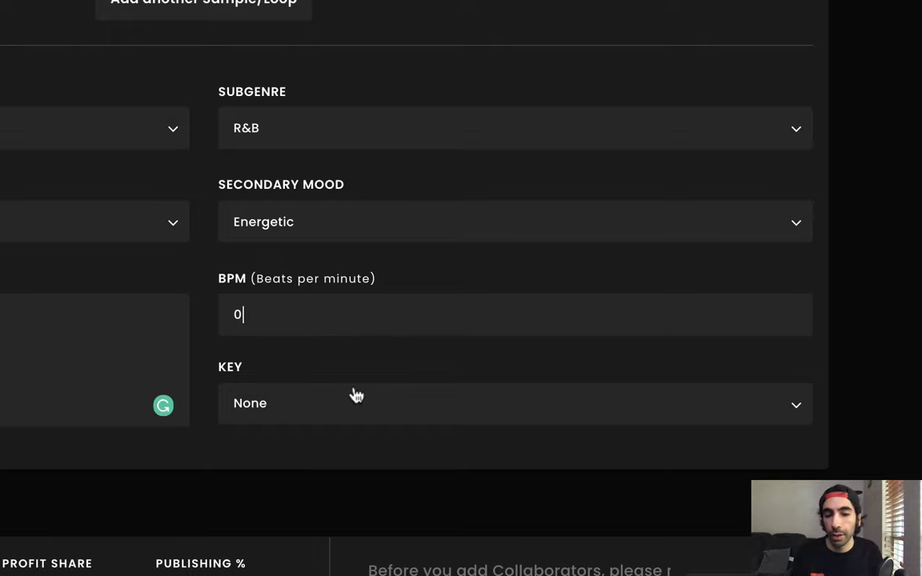
left_click(437, 404)
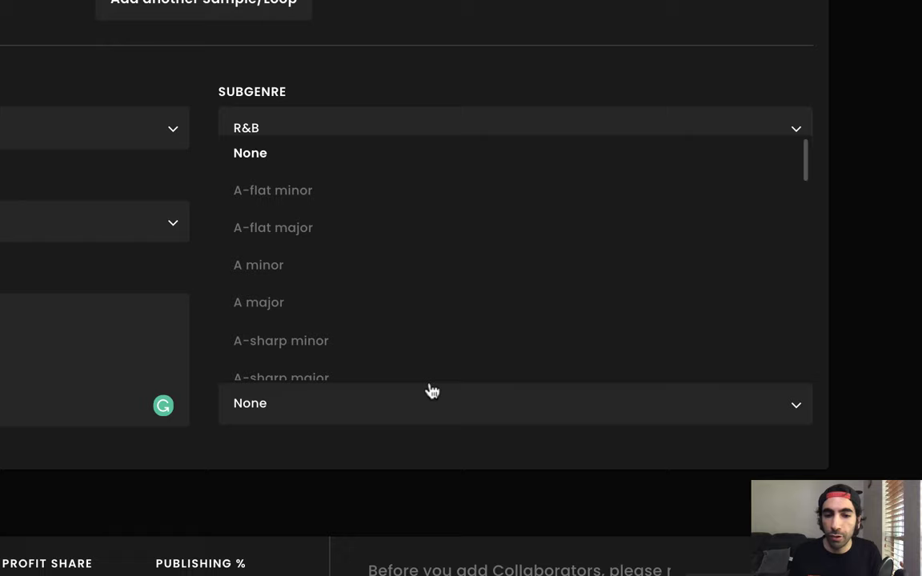
scroll(383, 266, "down", 5)
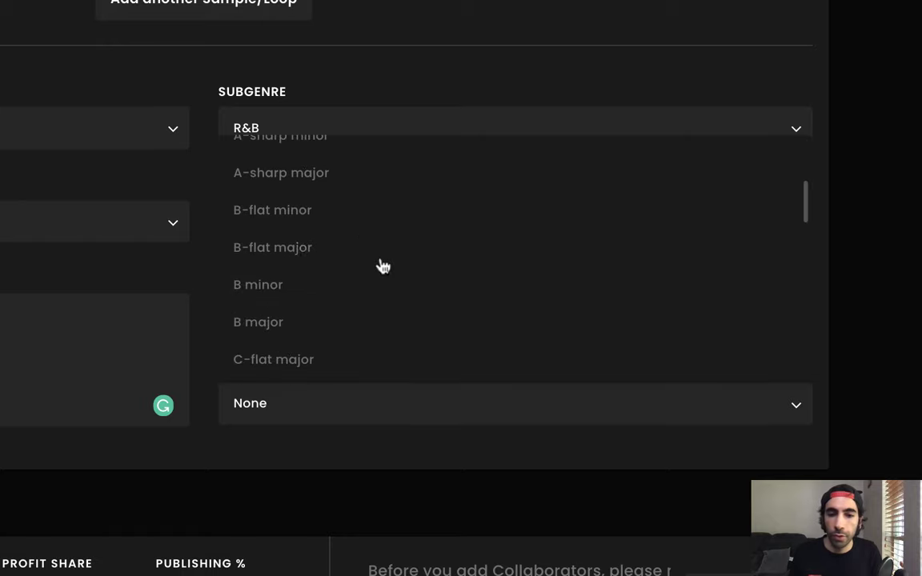
scroll(385, 272, "down", 3)
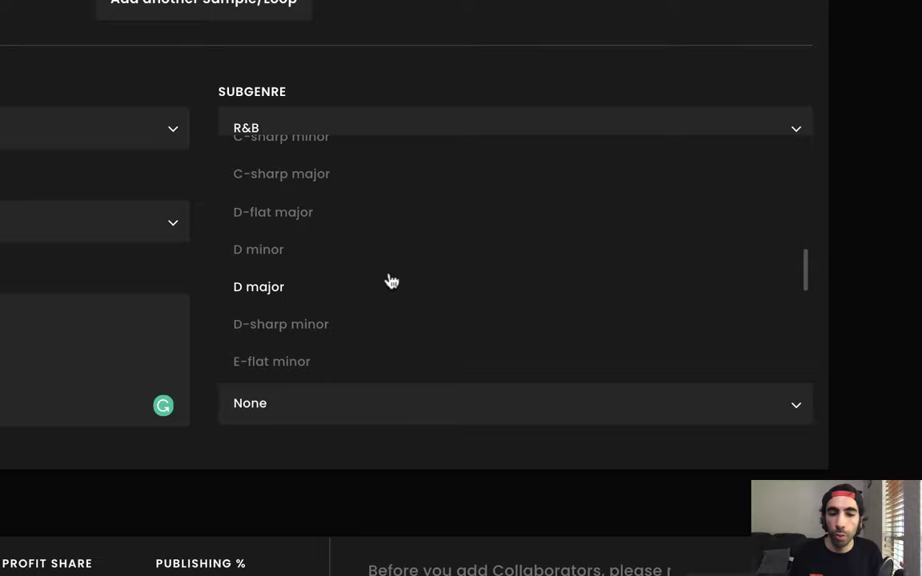
left_click(378, 324)
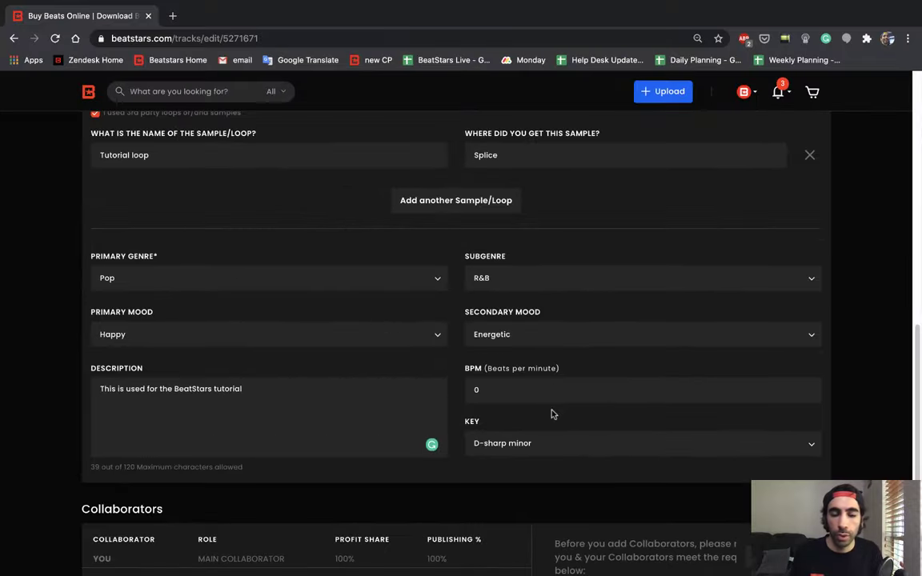
Search for a collaborator by username and add the first matching user to the track.
scroll(552, 416, "down", 5)
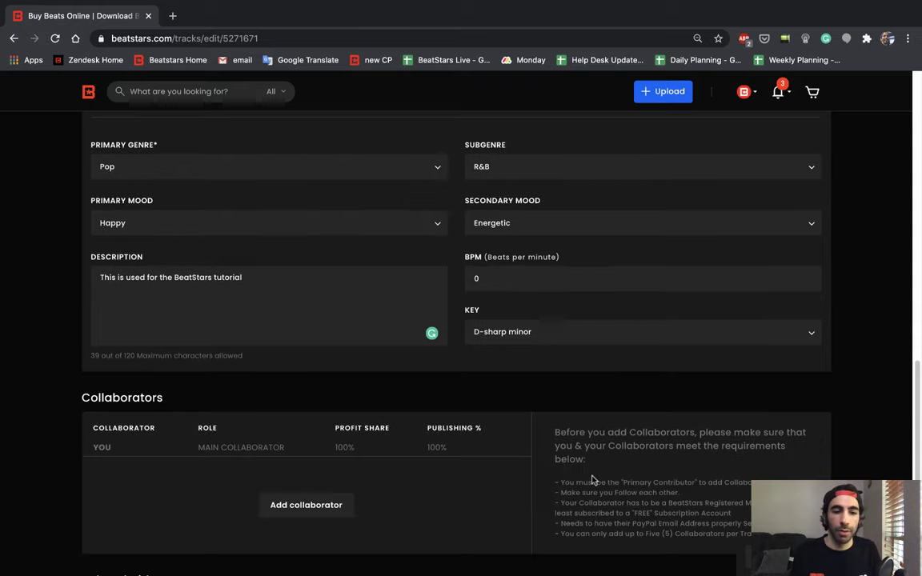
scroll(589, 475, "down", 1)
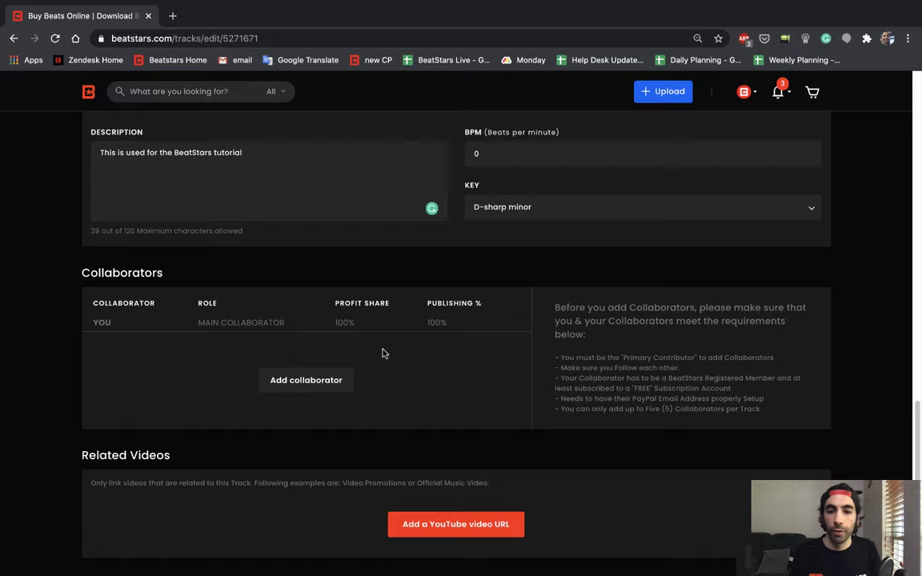
left_click(318, 382)
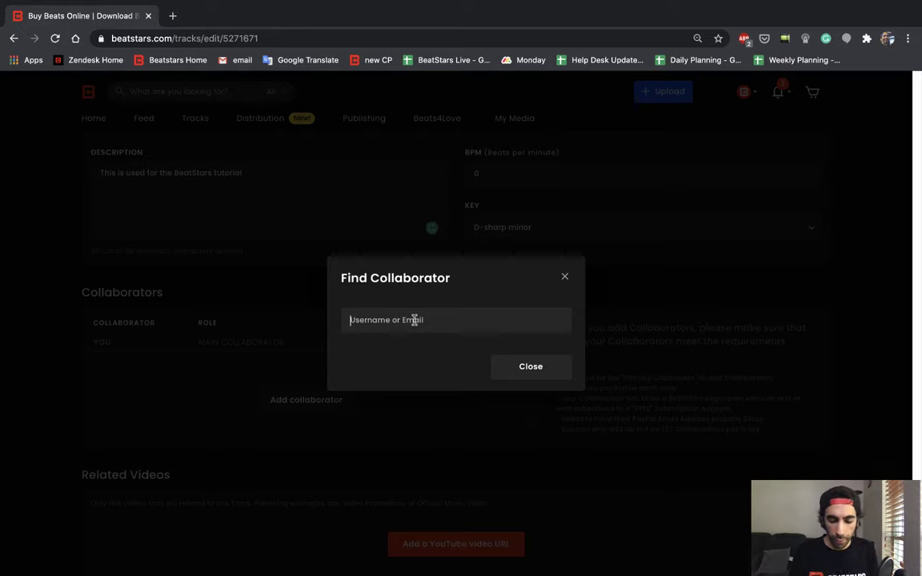
type("jamil")
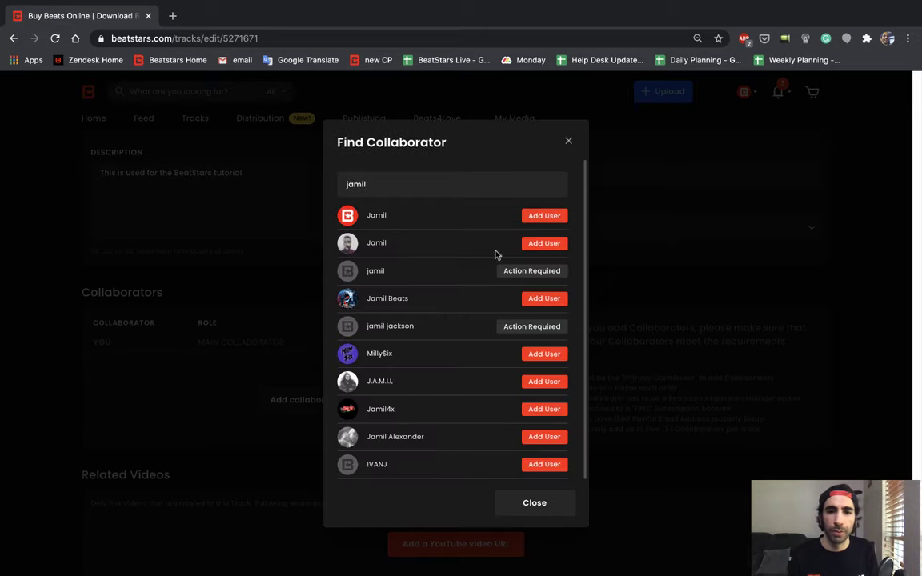
left_click(547, 217)
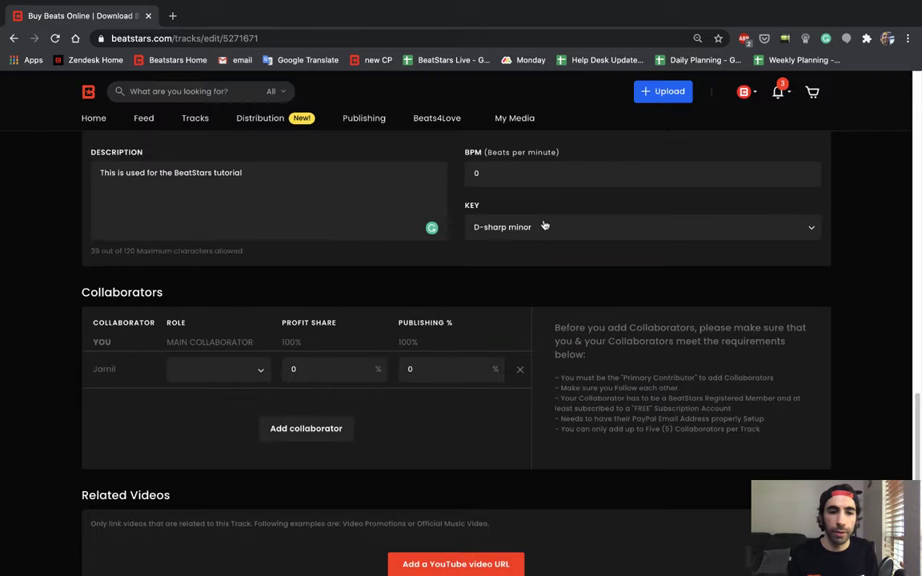
Make the collaborator a Songwriter with 50% profit share and 50% publishing.
left_click(257, 372)
scroll(248, 476, "down", 2)
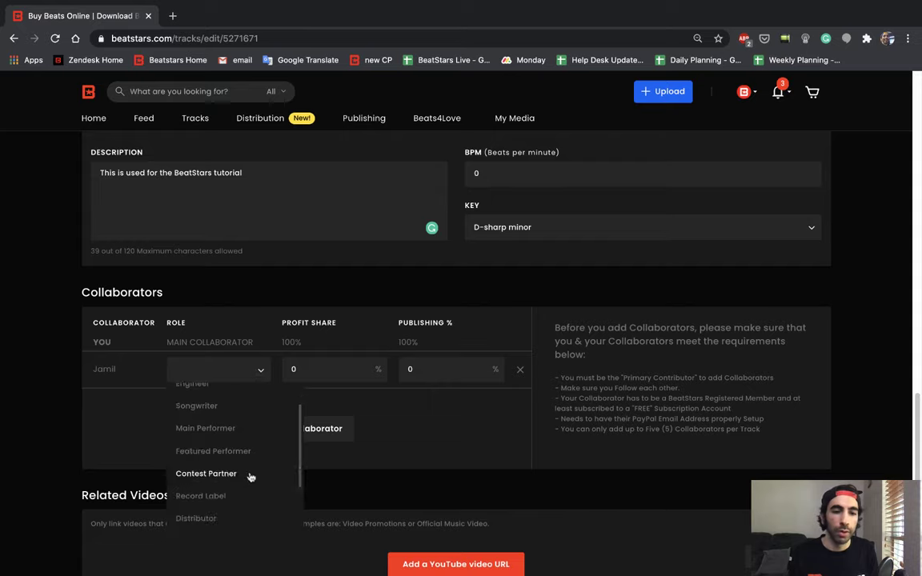
scroll(244, 466, "up", 2)
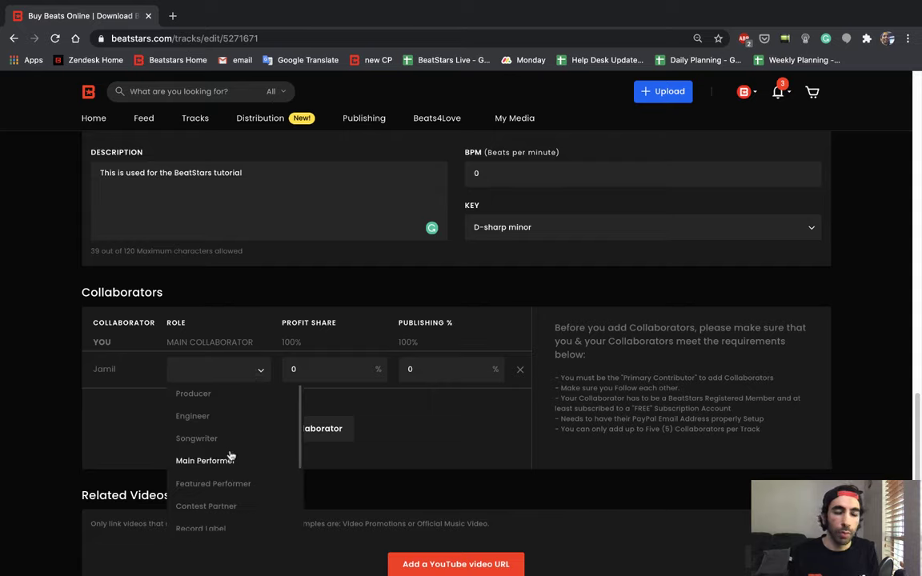
left_click(223, 436)
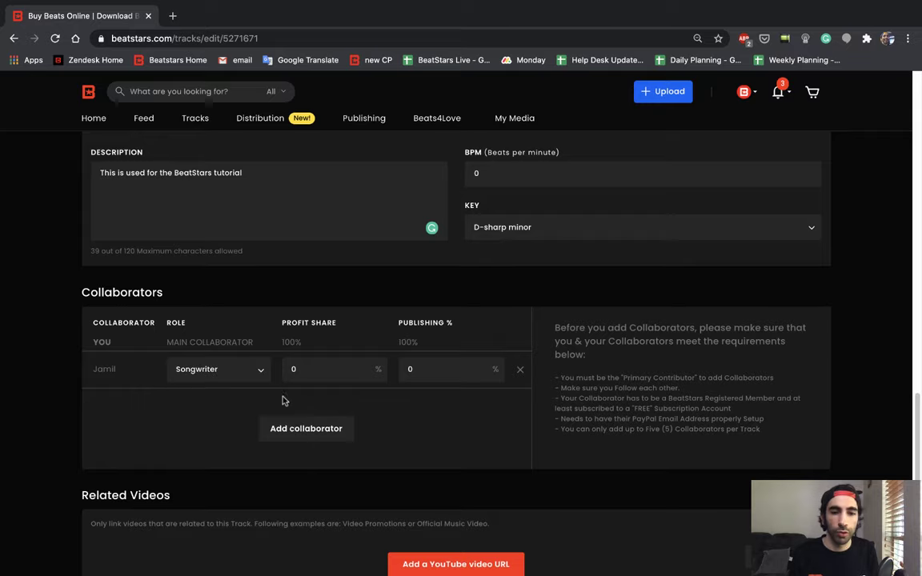
left_click(344, 369)
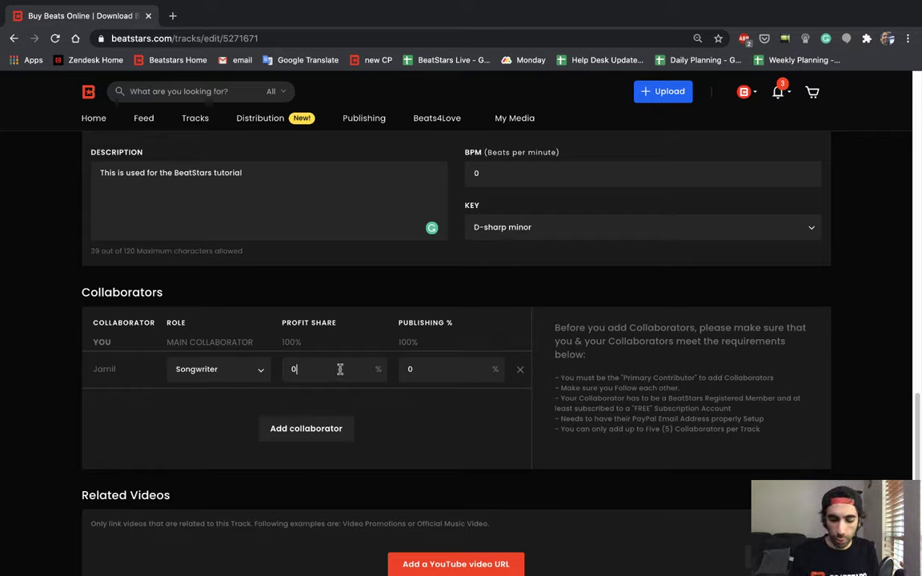
type("50")
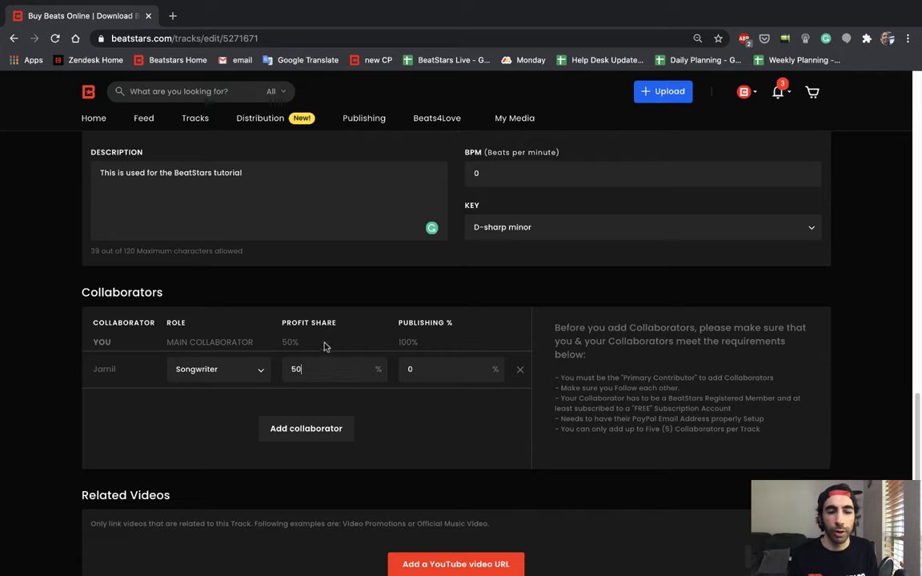
left_click(442, 371)
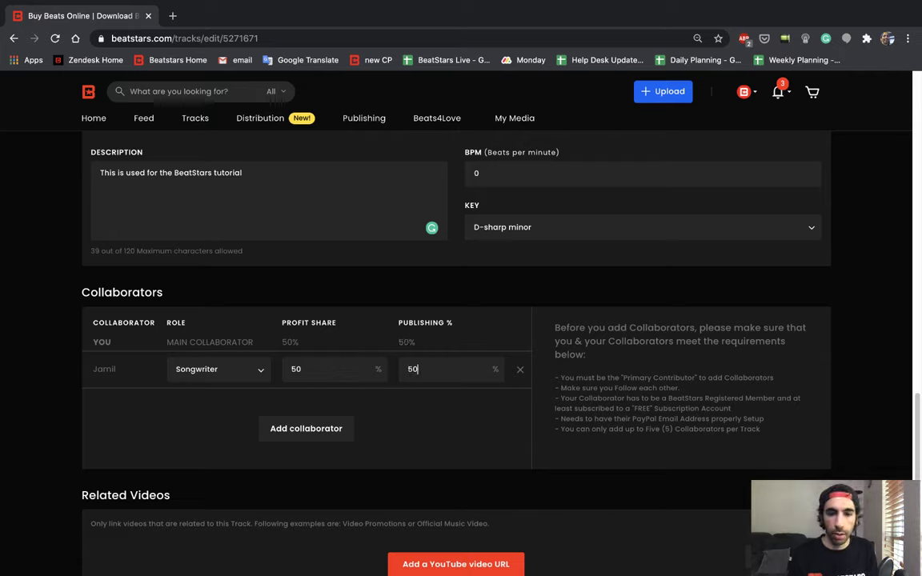
key("BackSpace")
type("50")
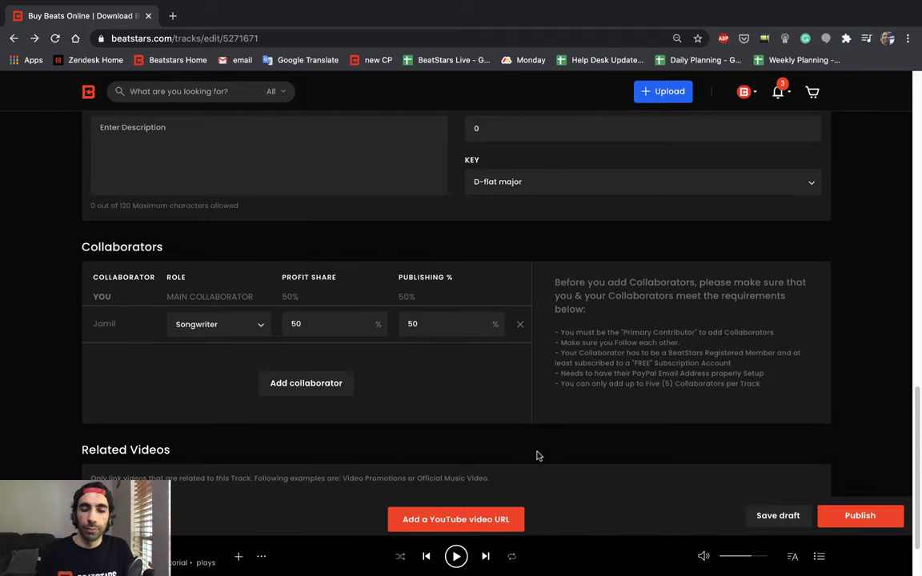
Publish the Tutorial Track from the bottom of the edit page.
scroll(537, 456, "down", 1)
scroll(537, 456, "down", 1)
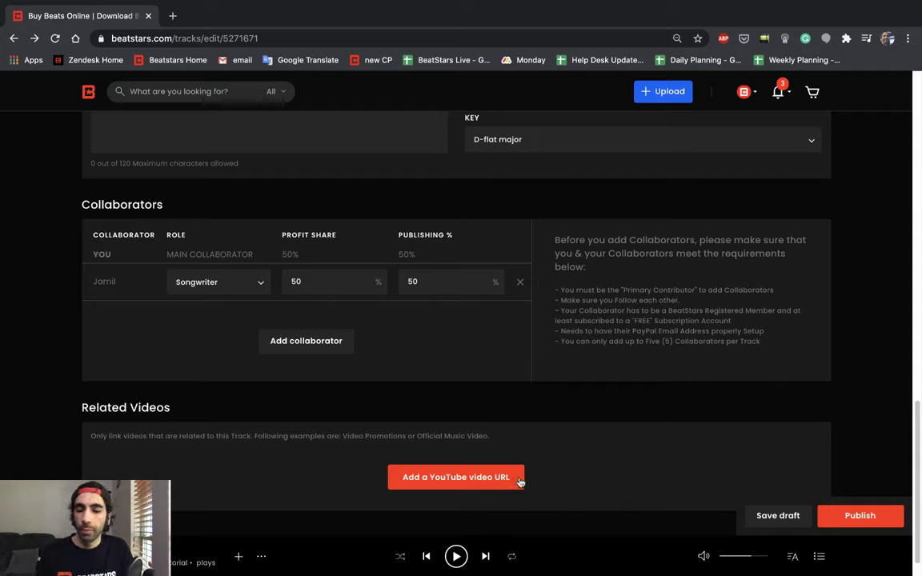
left_click(875, 515)
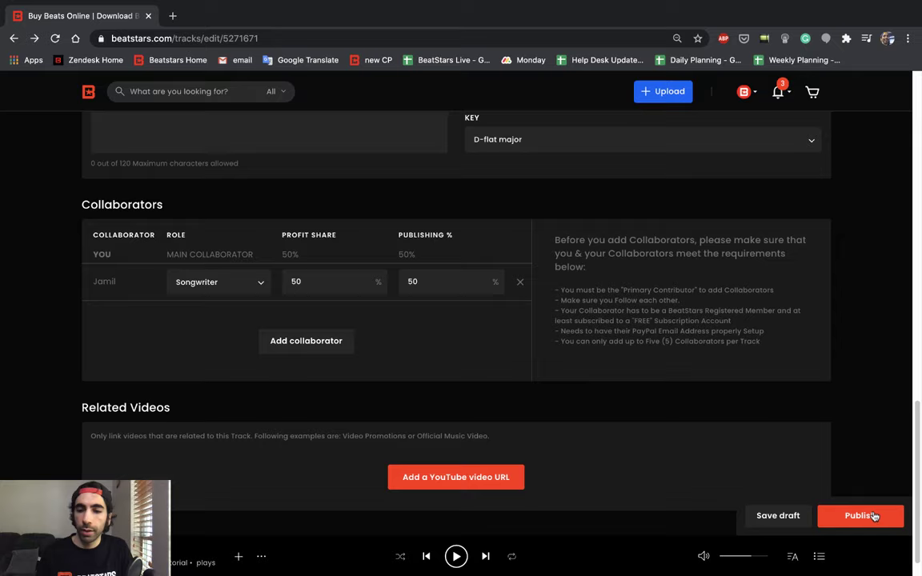